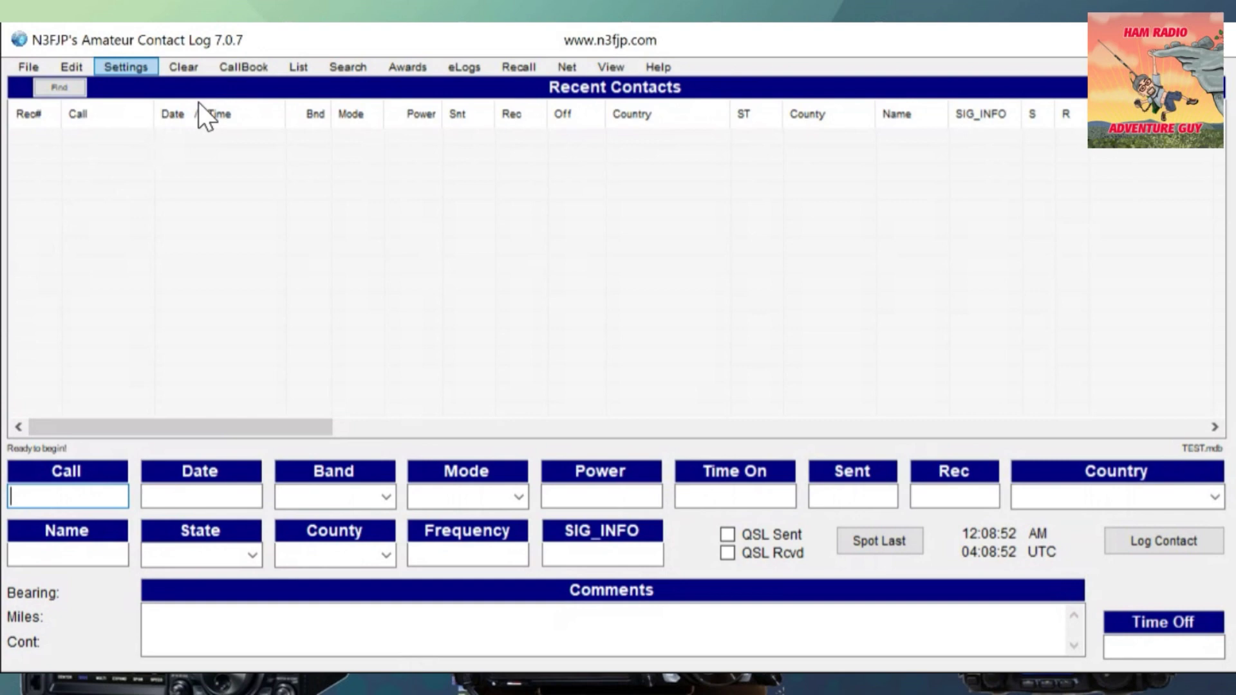
Open the custom configuration of the entry form's displayed fields, positions and tab order.
key(Down)
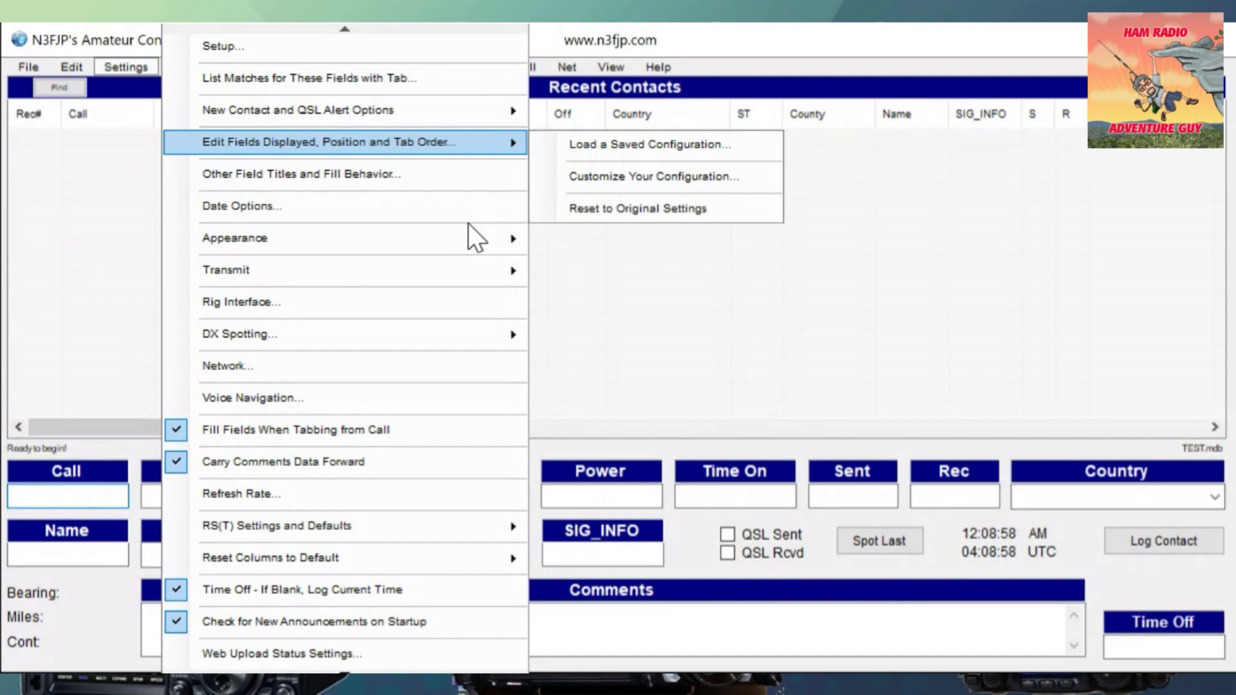
key(Right)
key(Down)
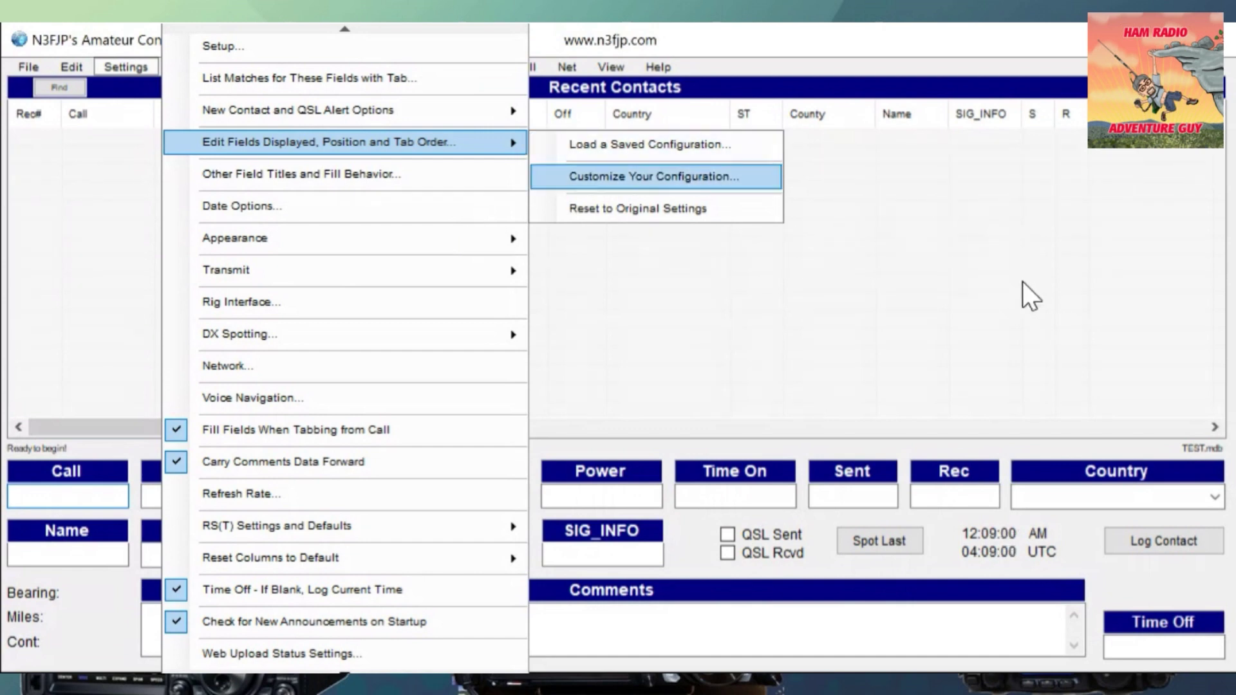
key(Return)
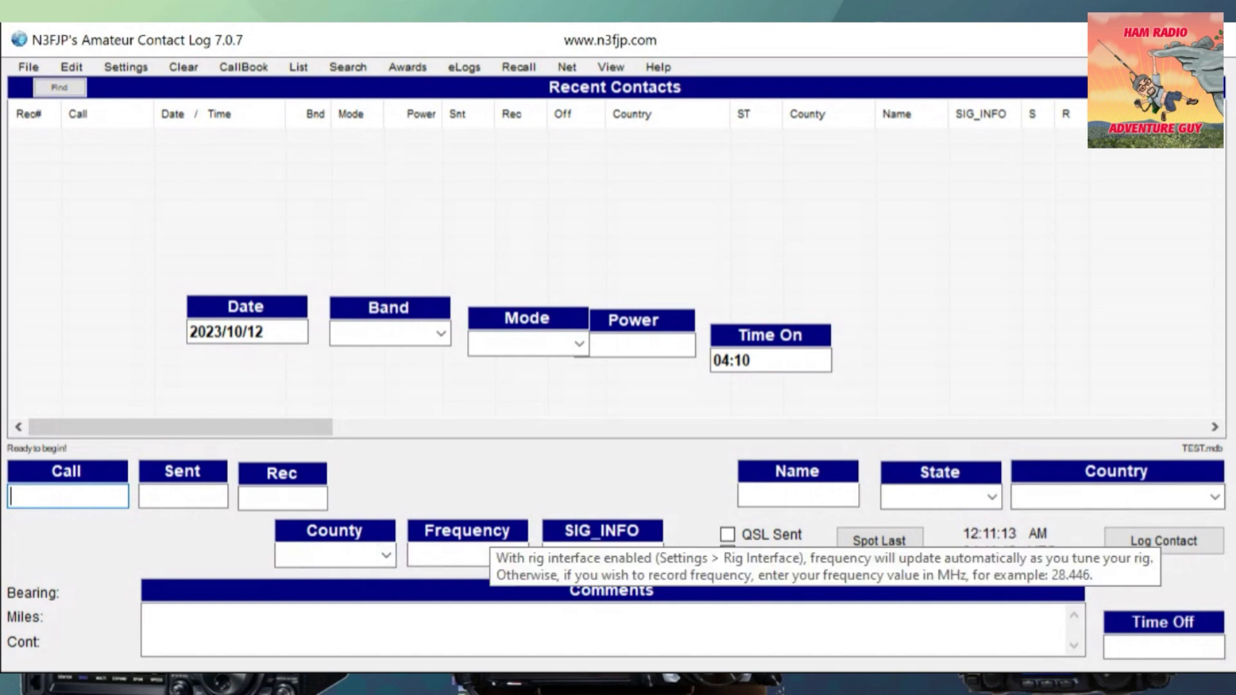
Arrange Date and Time On below Call and Sent, Band and Mode around Frequency, SIG_INFO beside Rec, and move County up out of the way.
drag(248, 320, 68, 547)
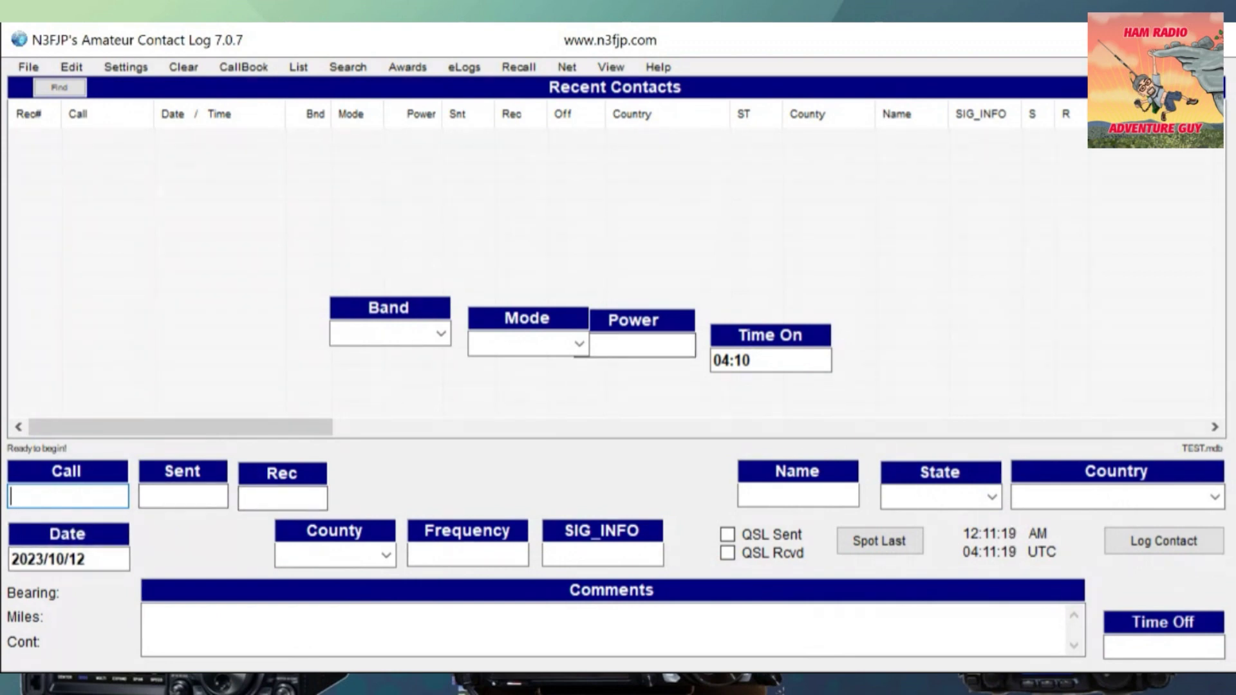
drag(770, 335, 200, 533)
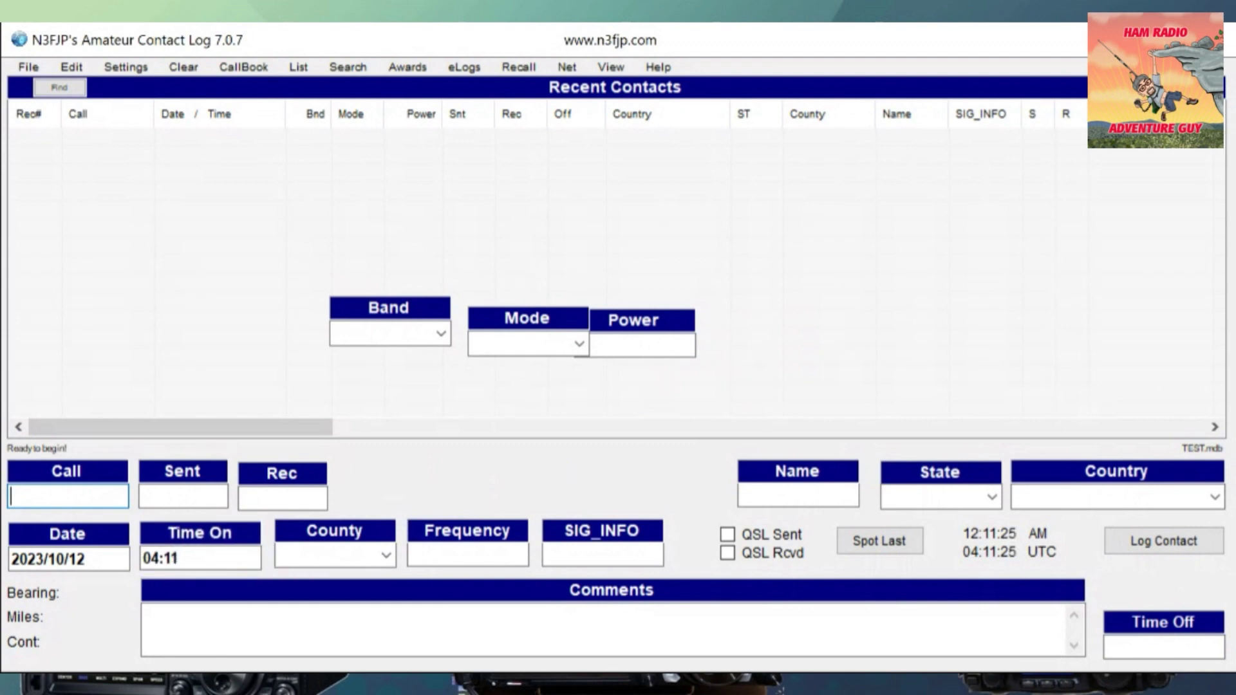
drag(335, 555, 833, 289)
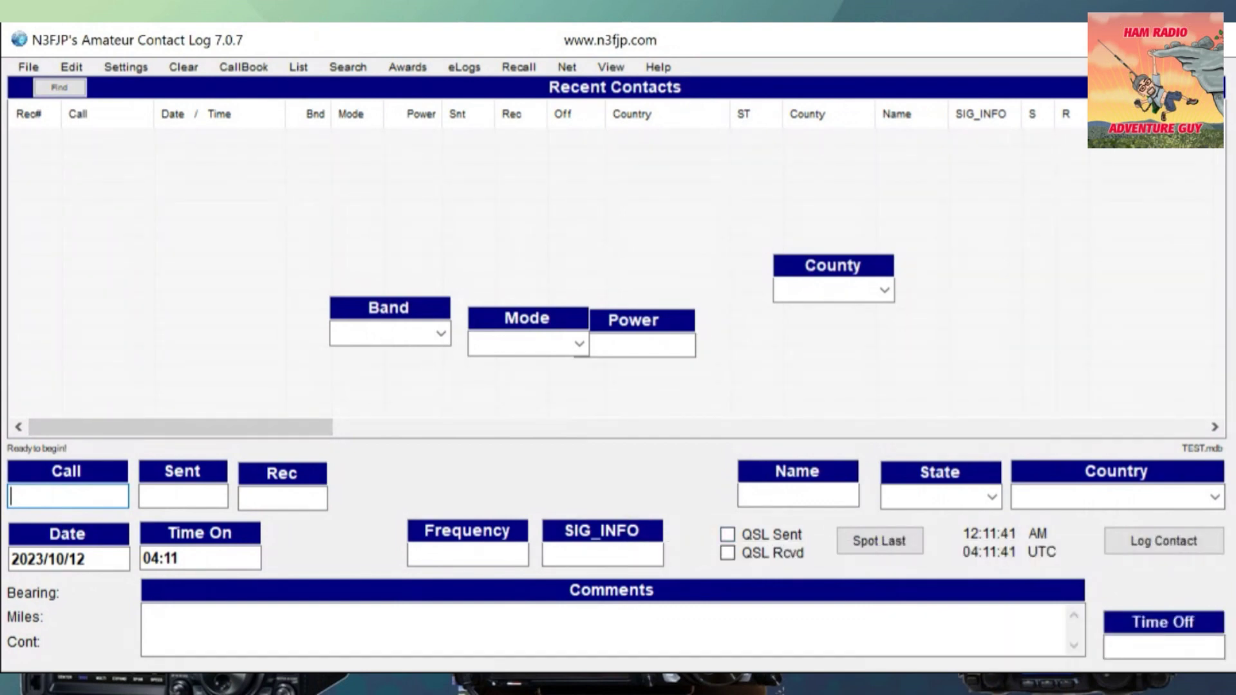
drag(602, 531, 398, 474)
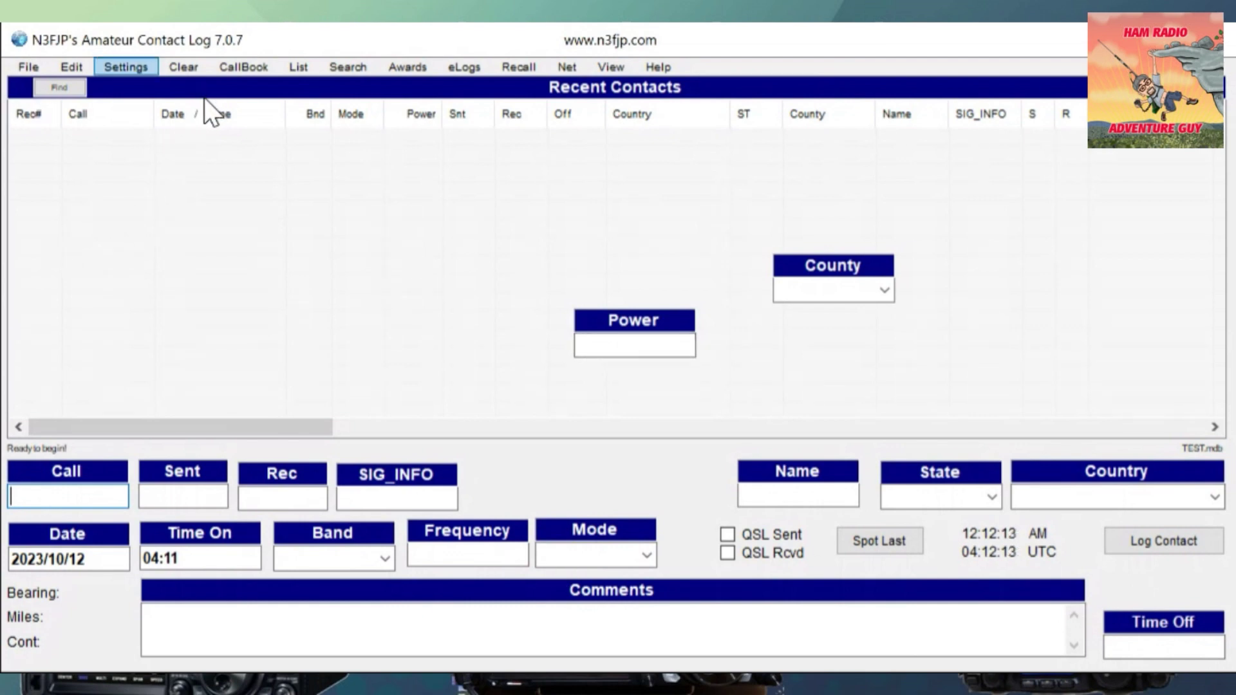
Add a MY_SIG_INFO field beside Mode and remove County, Power, Time Off and the QSL options from the entry form.
key(alt+s)
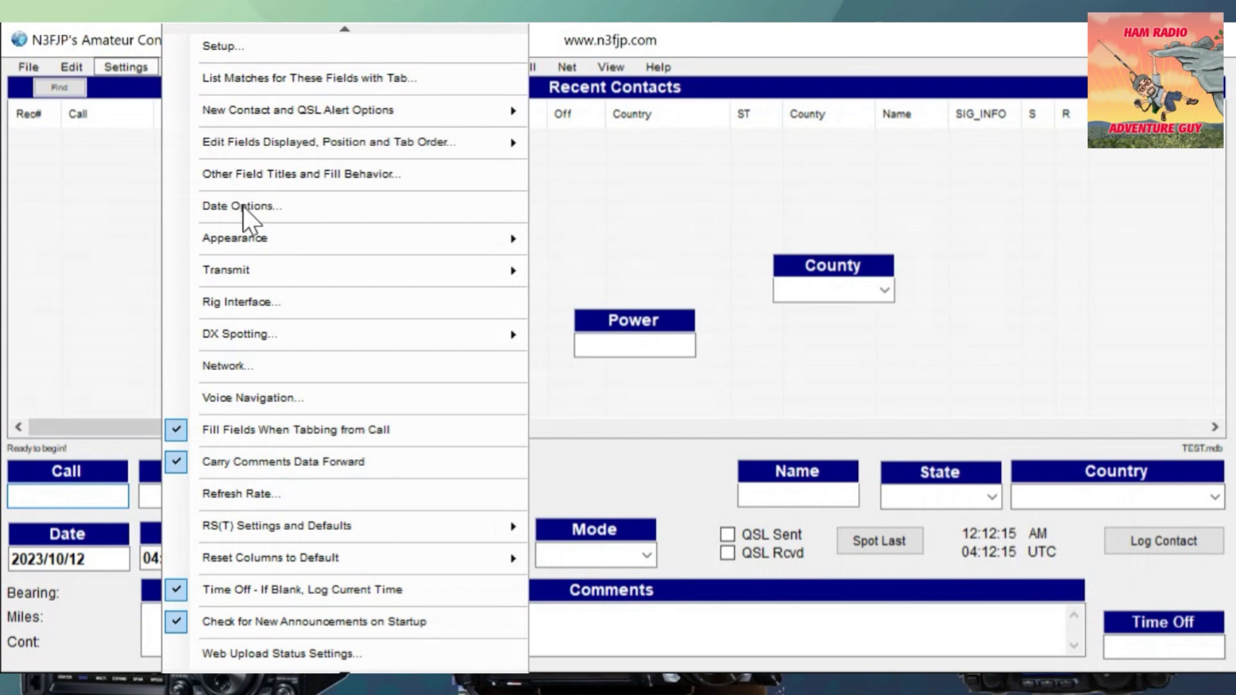
key(Escape)
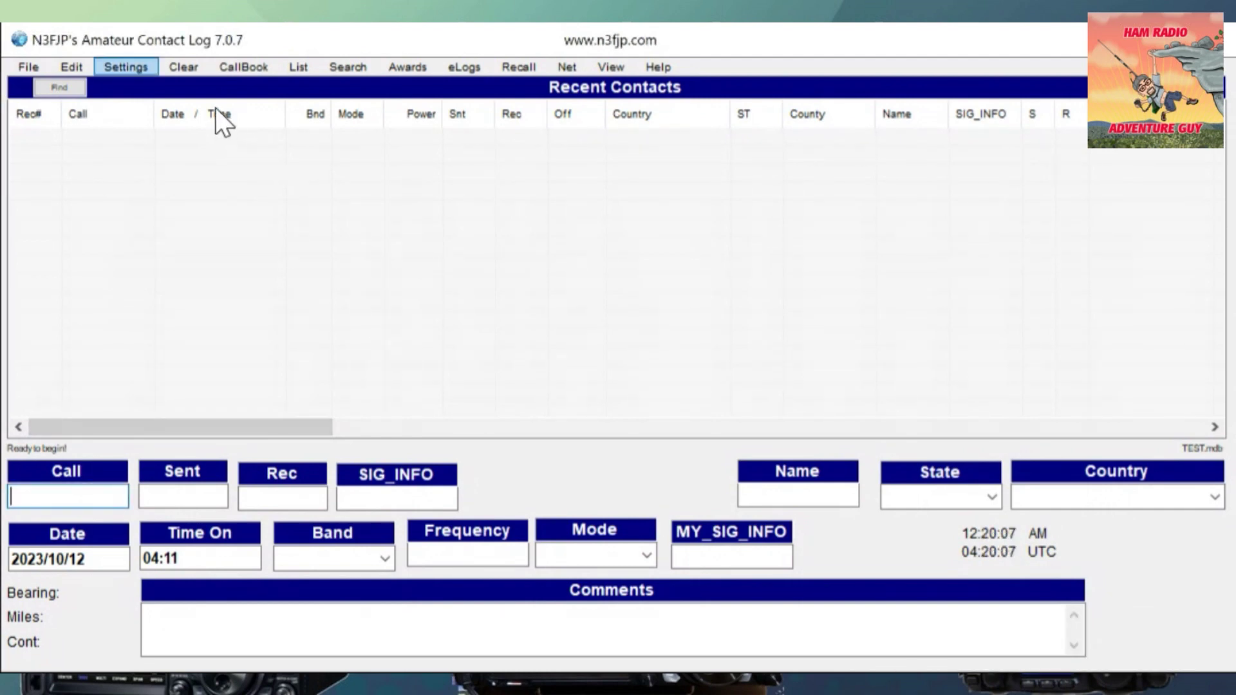
Examine the available callbook lookup sources and which one is selected.
key(Right)
key(Return)
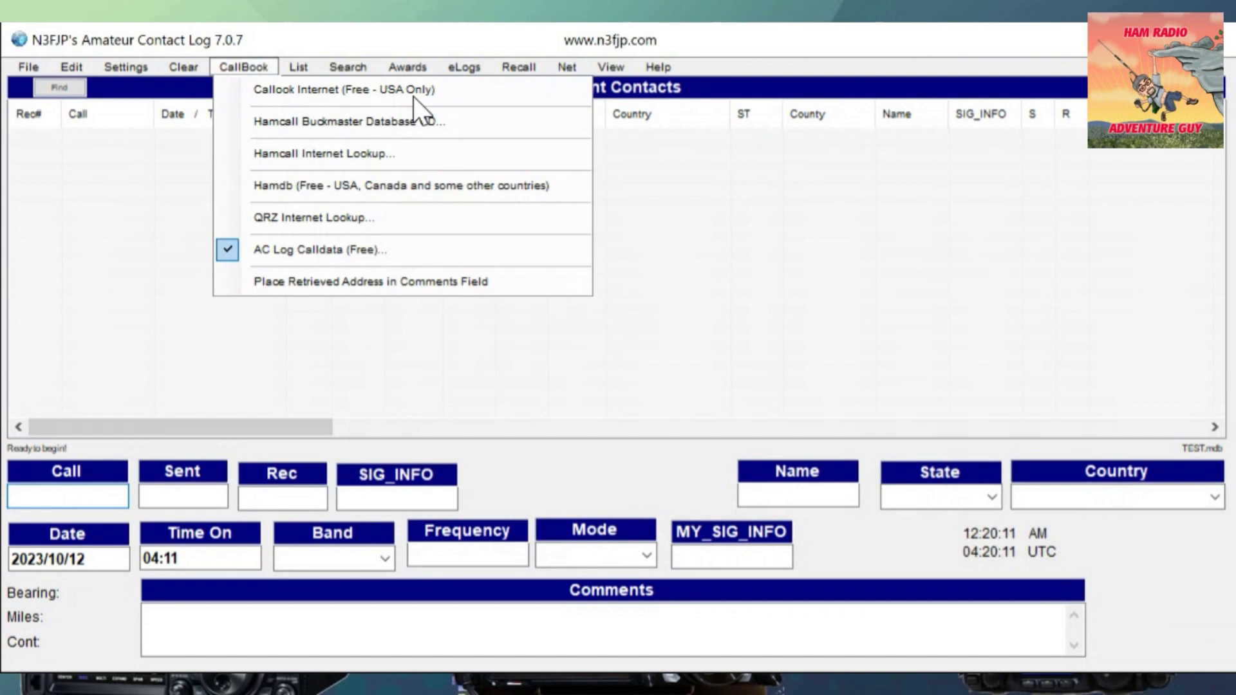
key(Up)
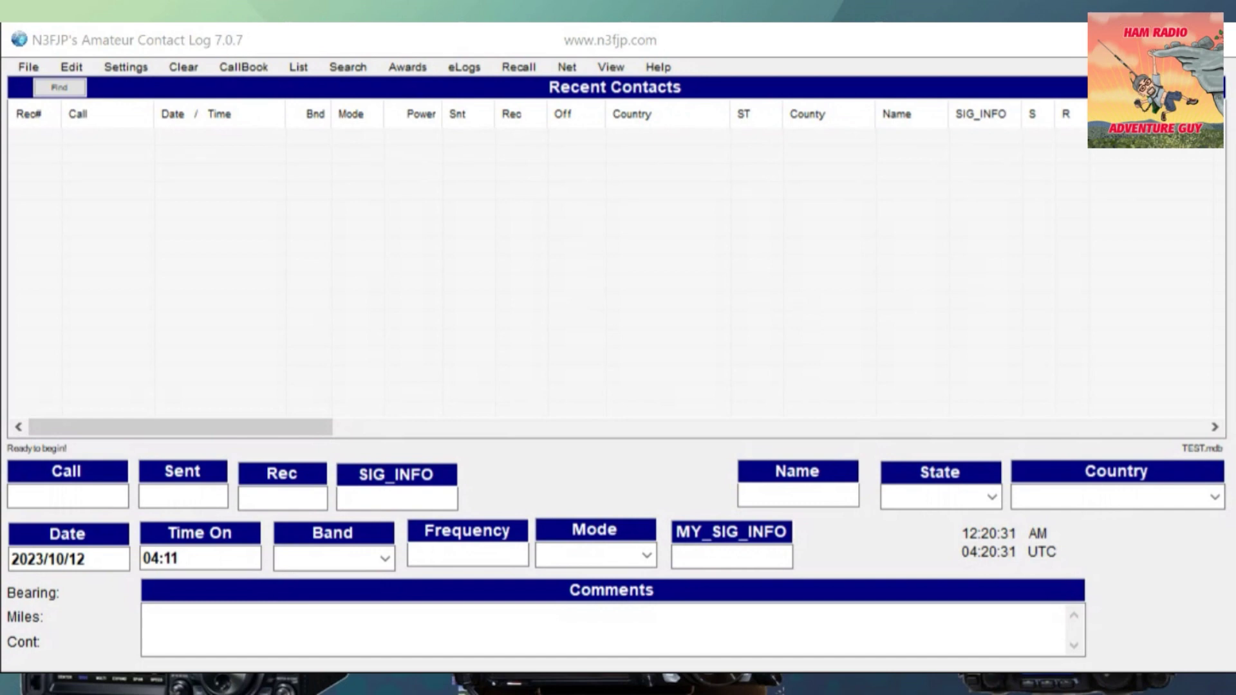
key(alt+Tab)
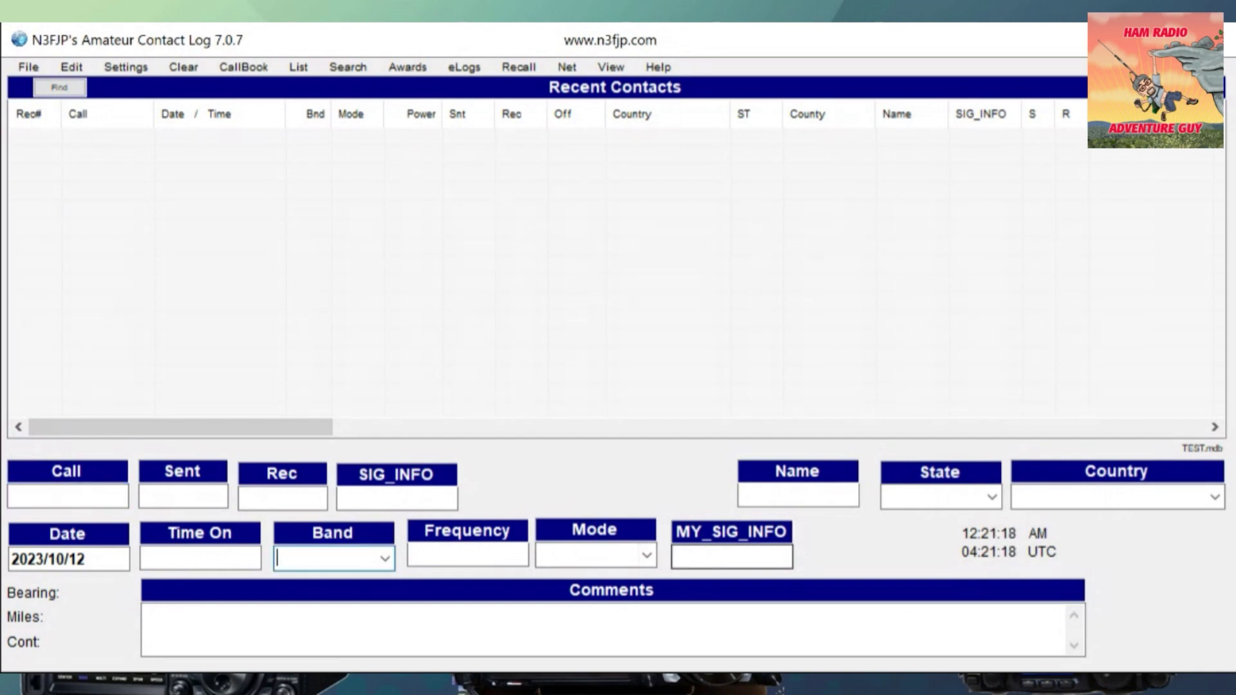
Set MY_SIG_INFO to K-1800, the frequency to 7.269 and the mode to SSB.
click(731, 557)
text(K)
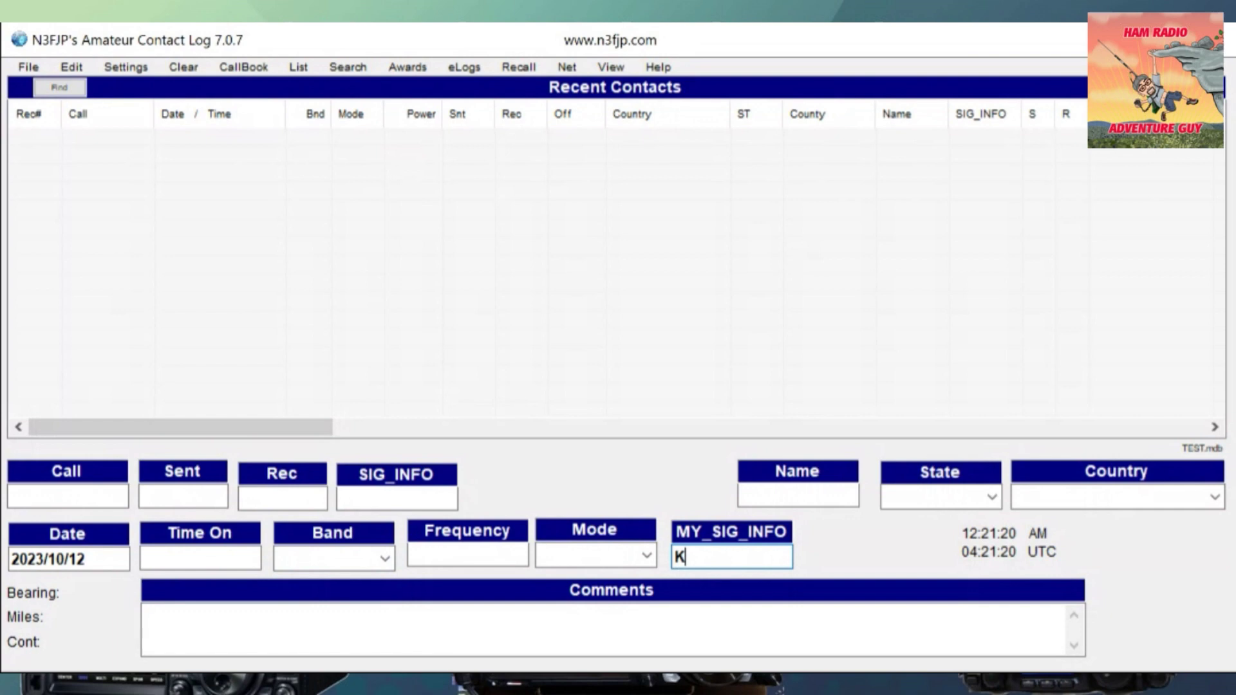
text(-1800)
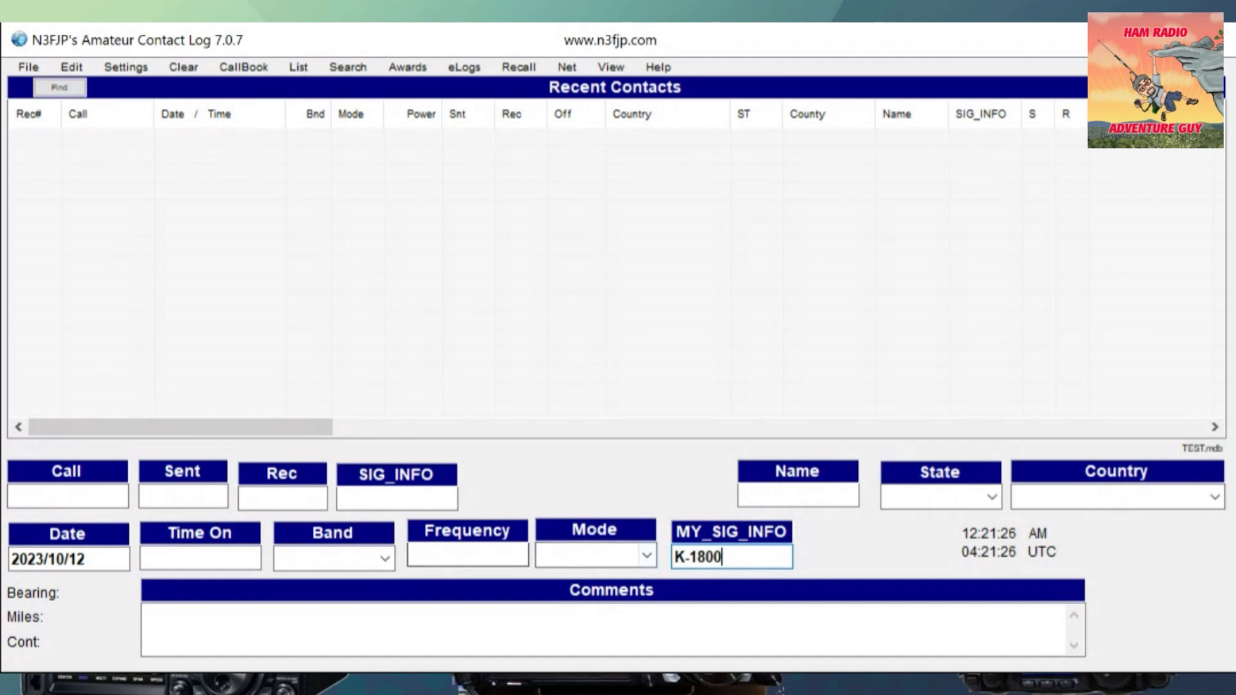
click(468, 555)
text(7.26)
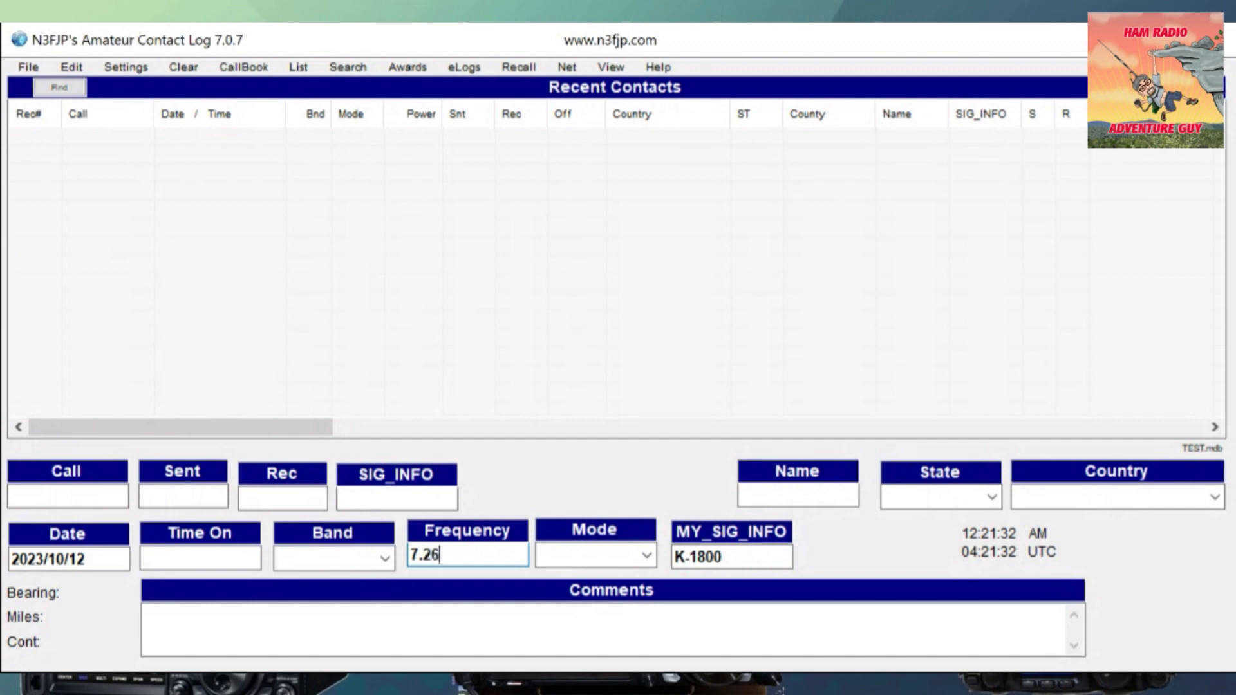
text(9)
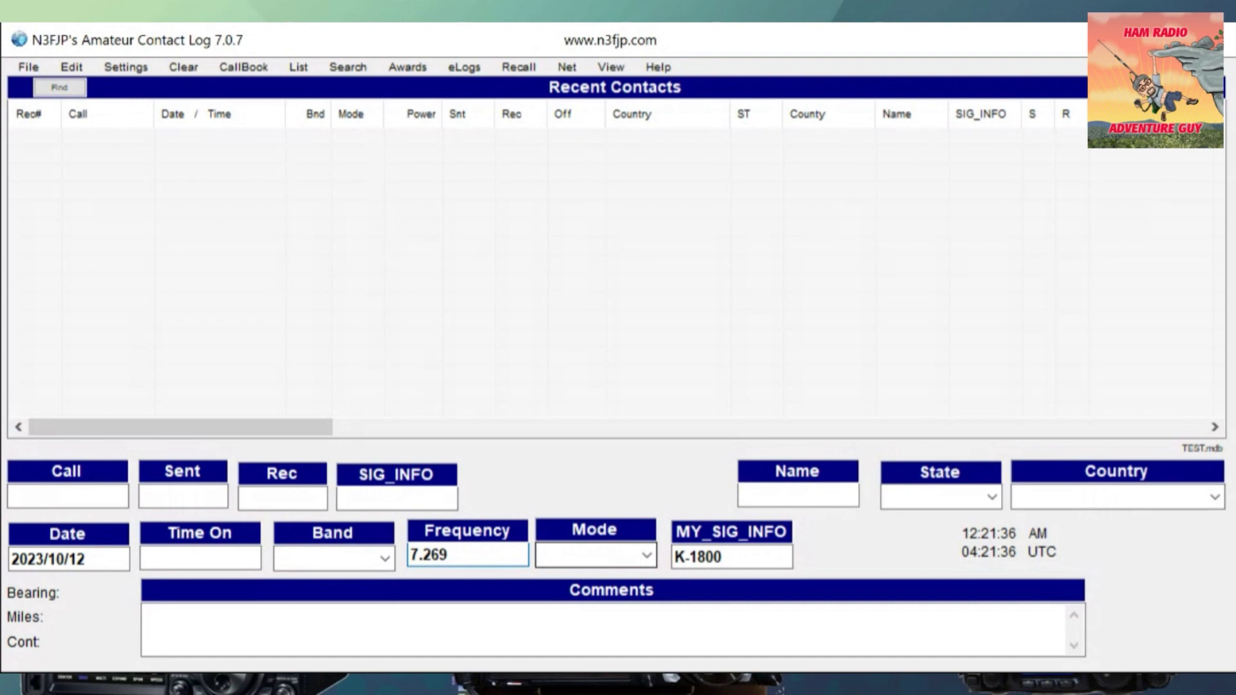
key(Tab)
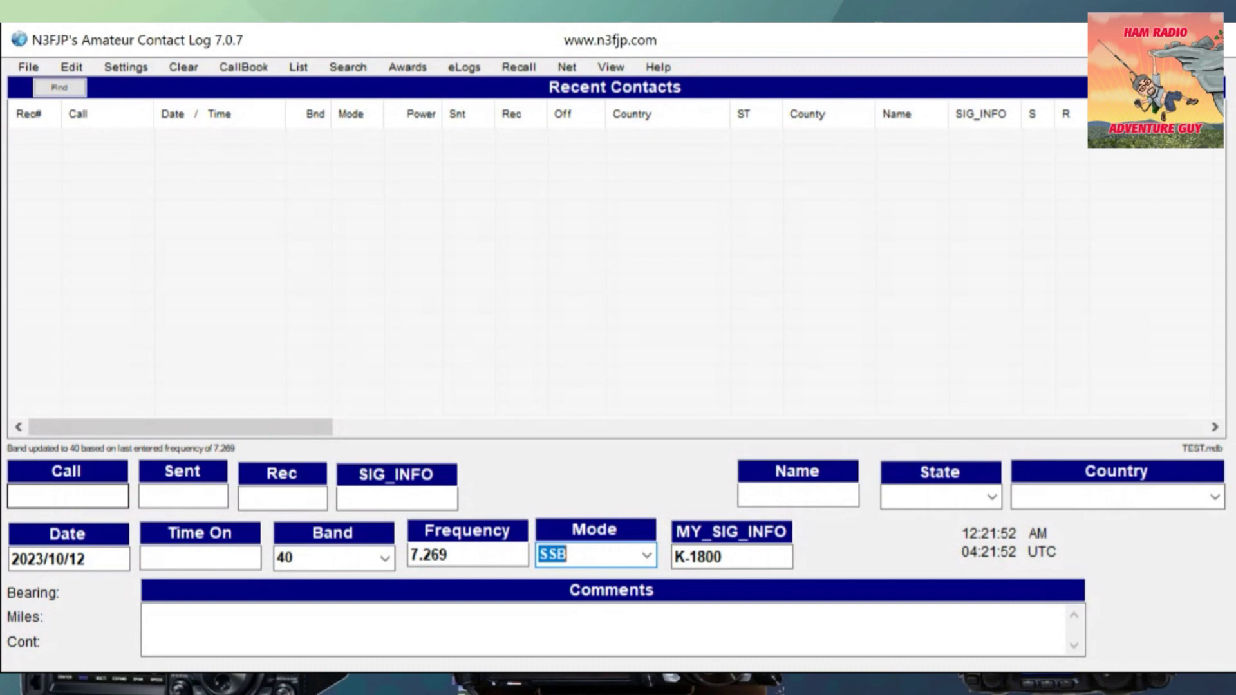
click(68, 496)
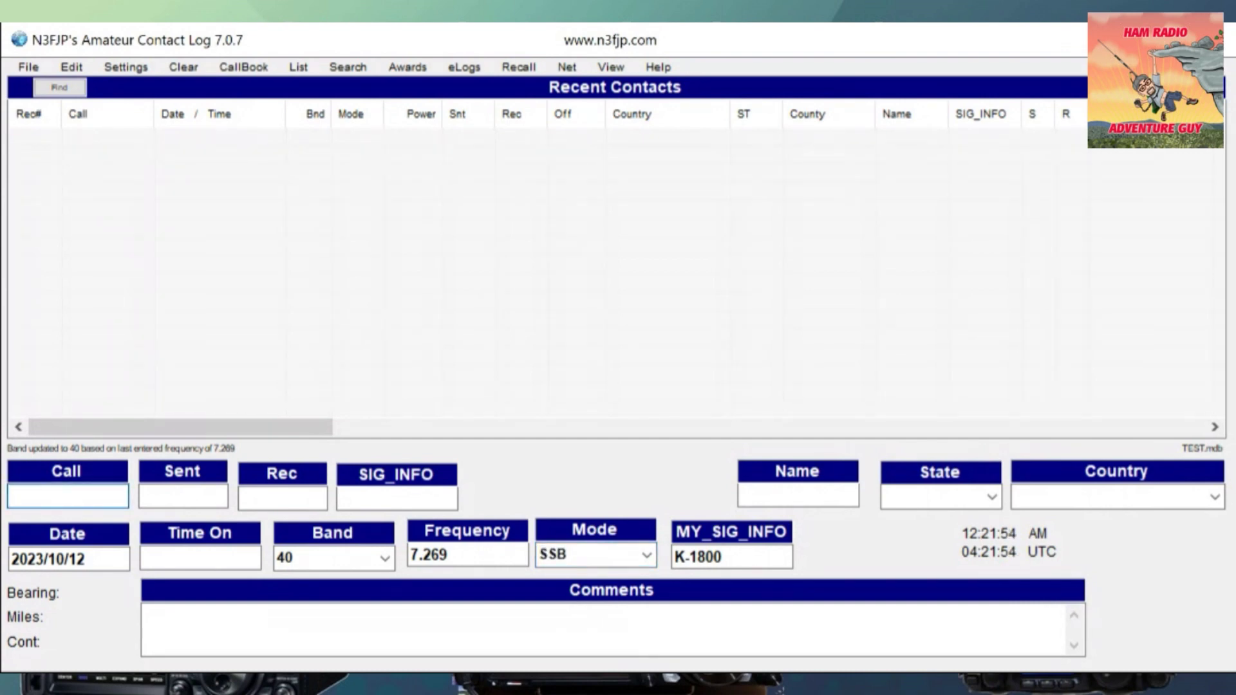
text(K8)
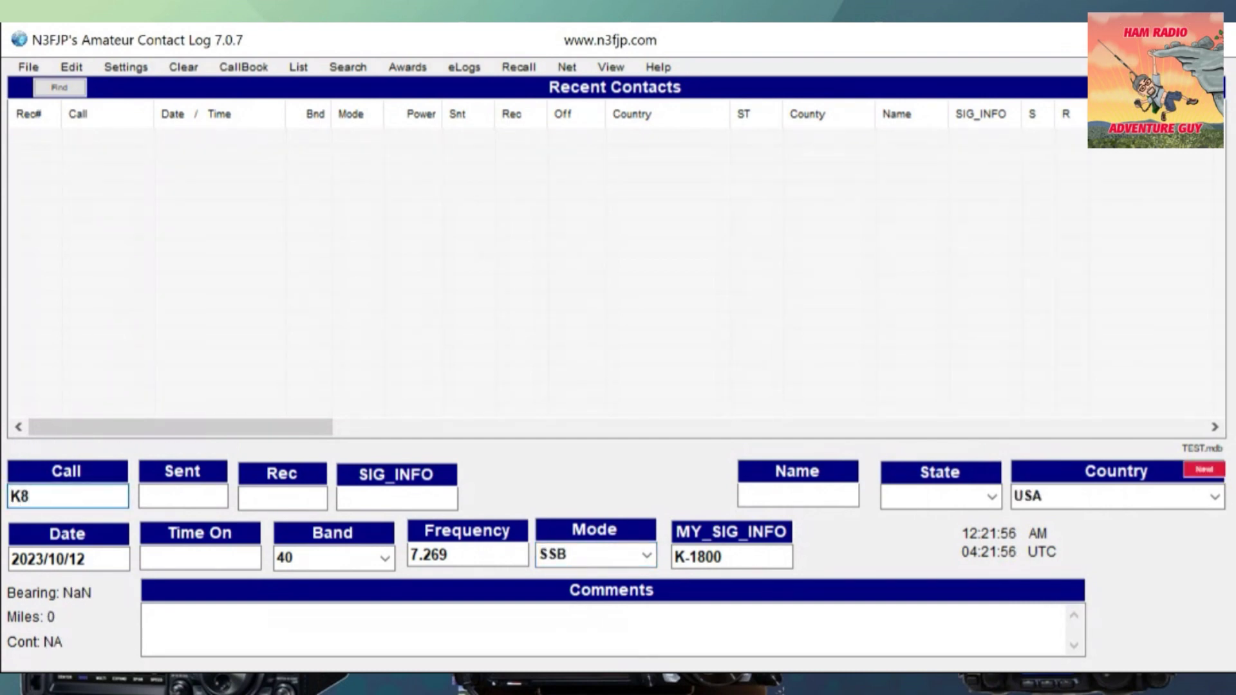
text(GQ)
key(Tab)
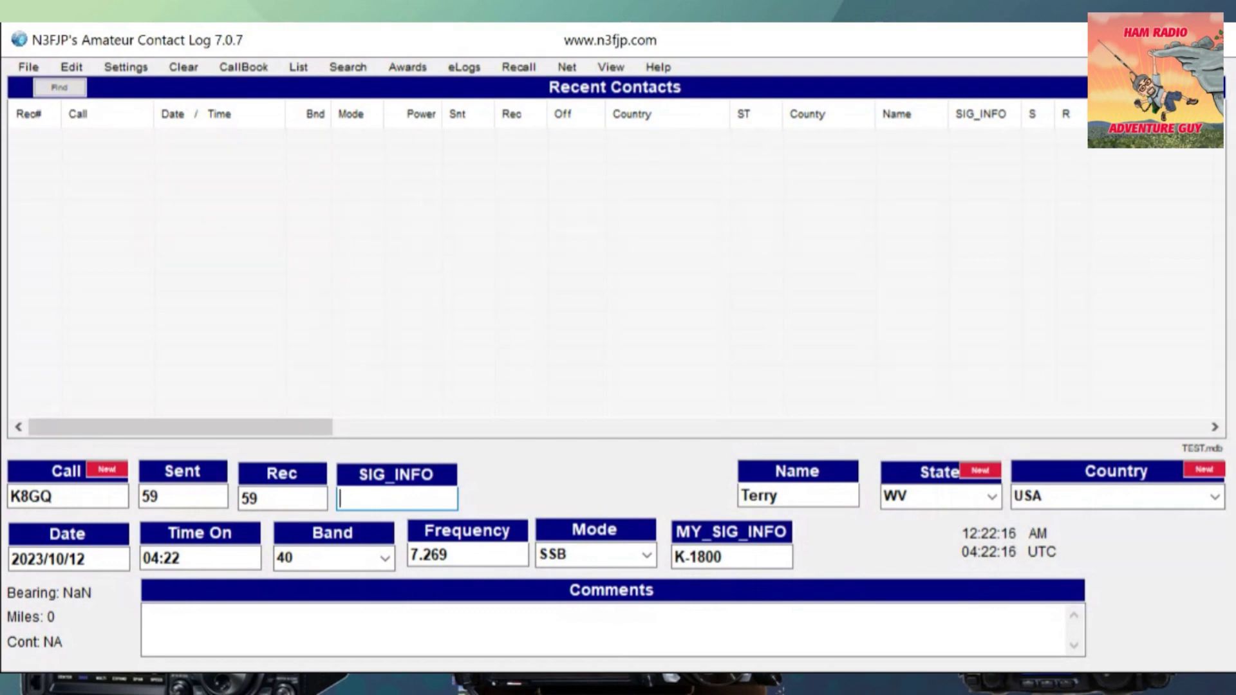
text(K)
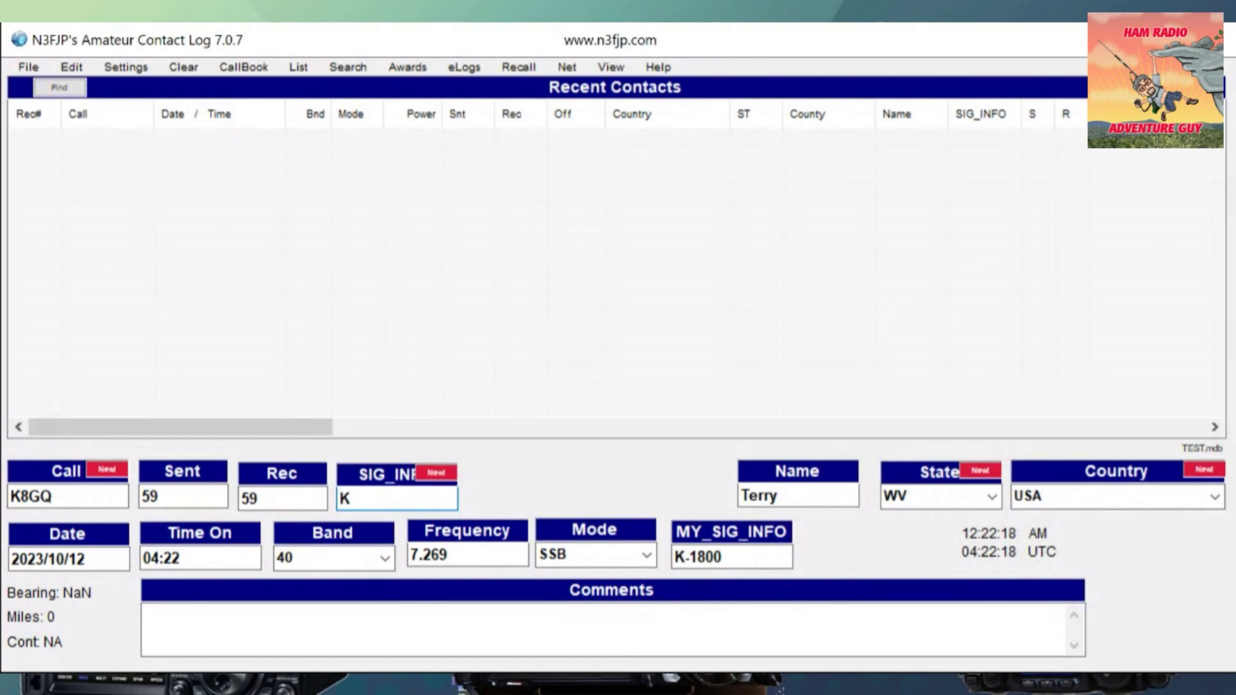
text(-7033)
key(Return)
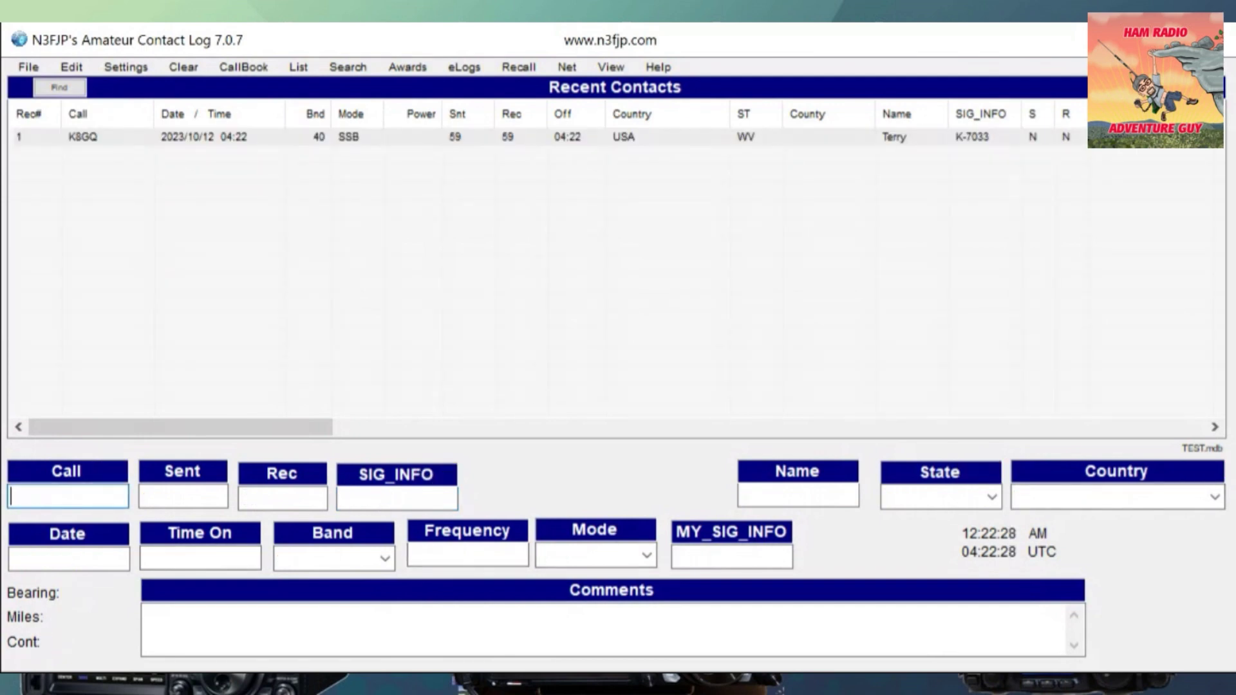
Log a contact with call sign AD2CD, leaving SIG_INFO blank.
text(AD)
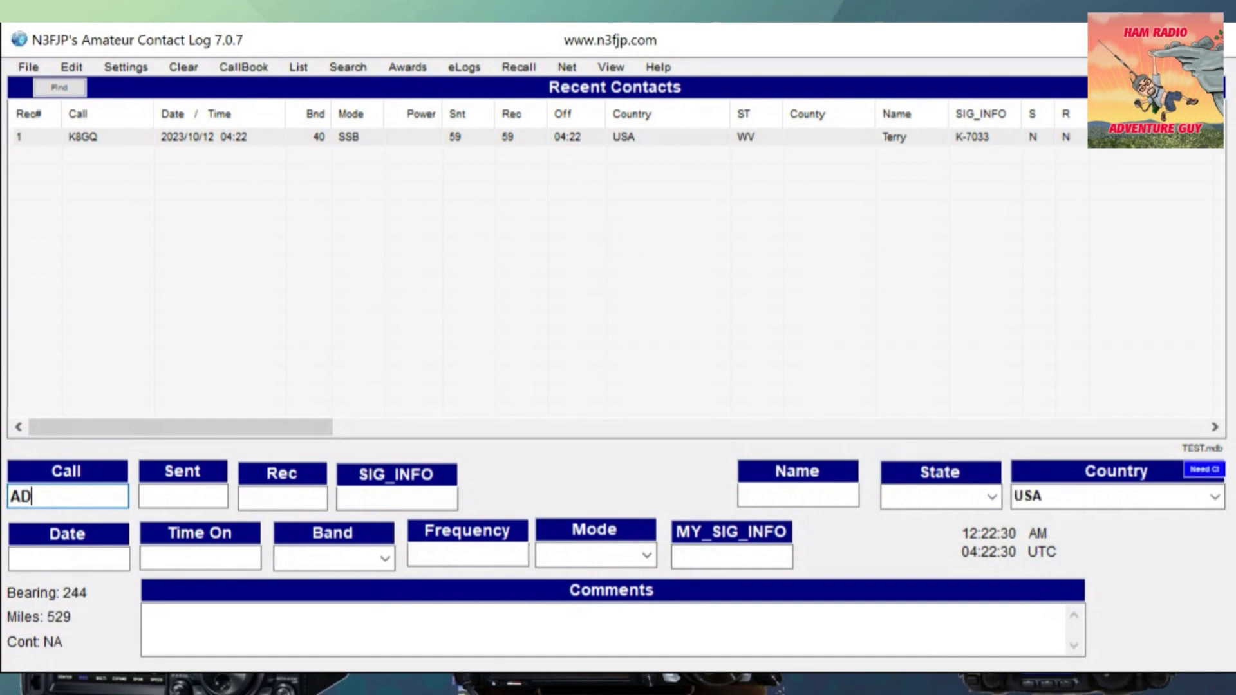
text(2CD)
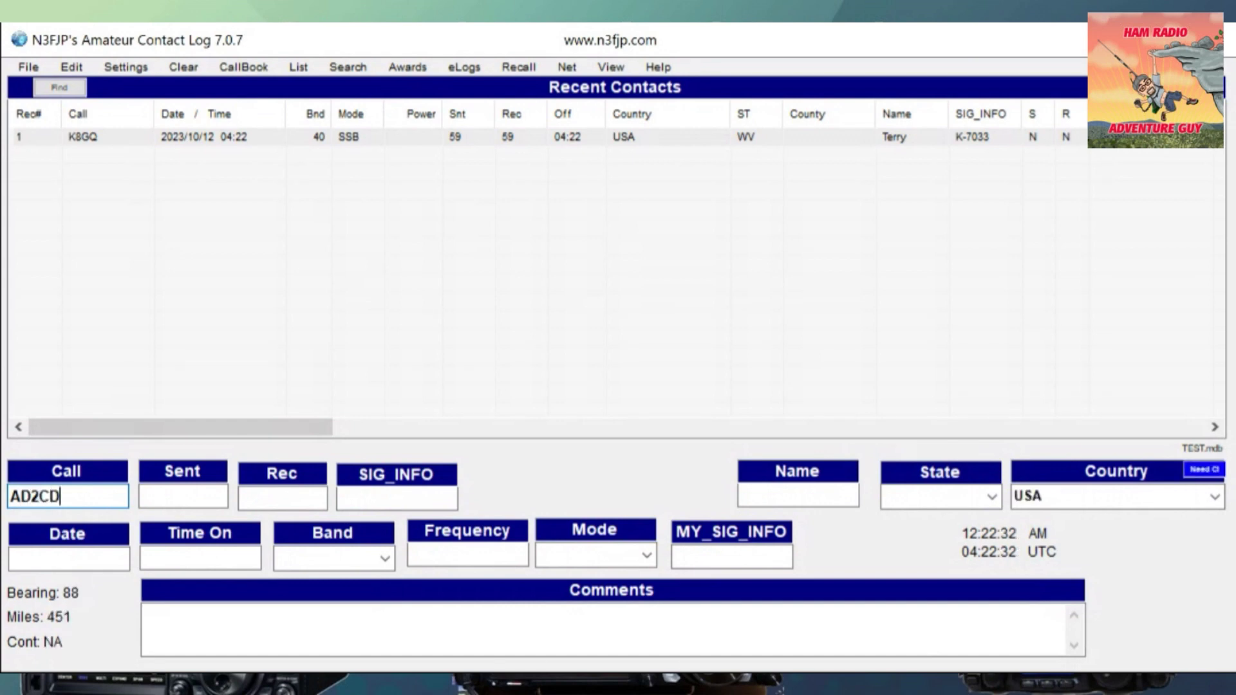
key(Tab)
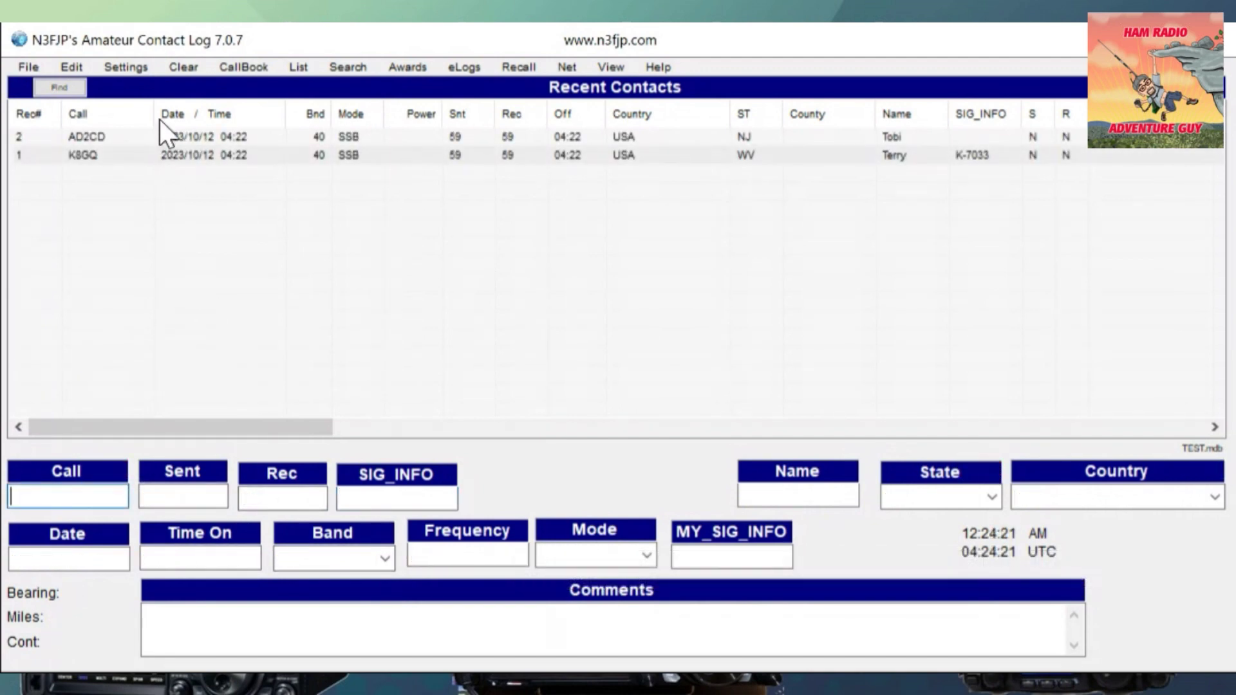
Add a STATION_CAL field beside Name in the entry form and set it to W8LOG.
click(126, 67)
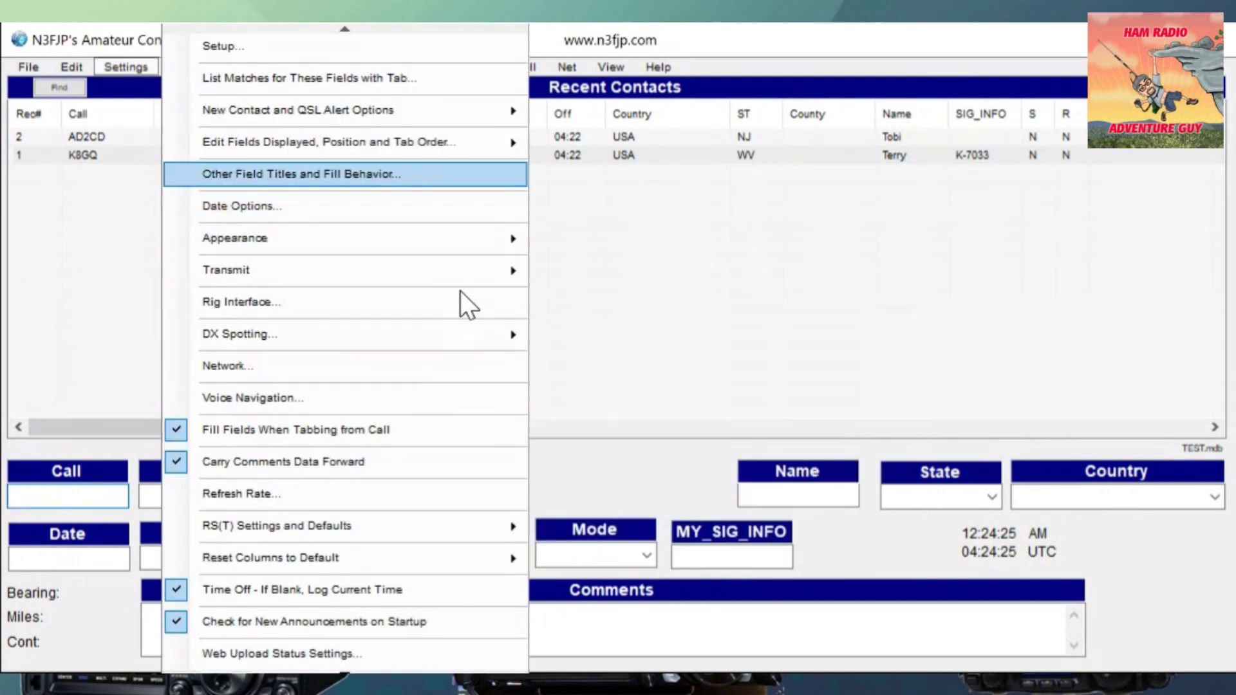
mouse_move(467, 244)
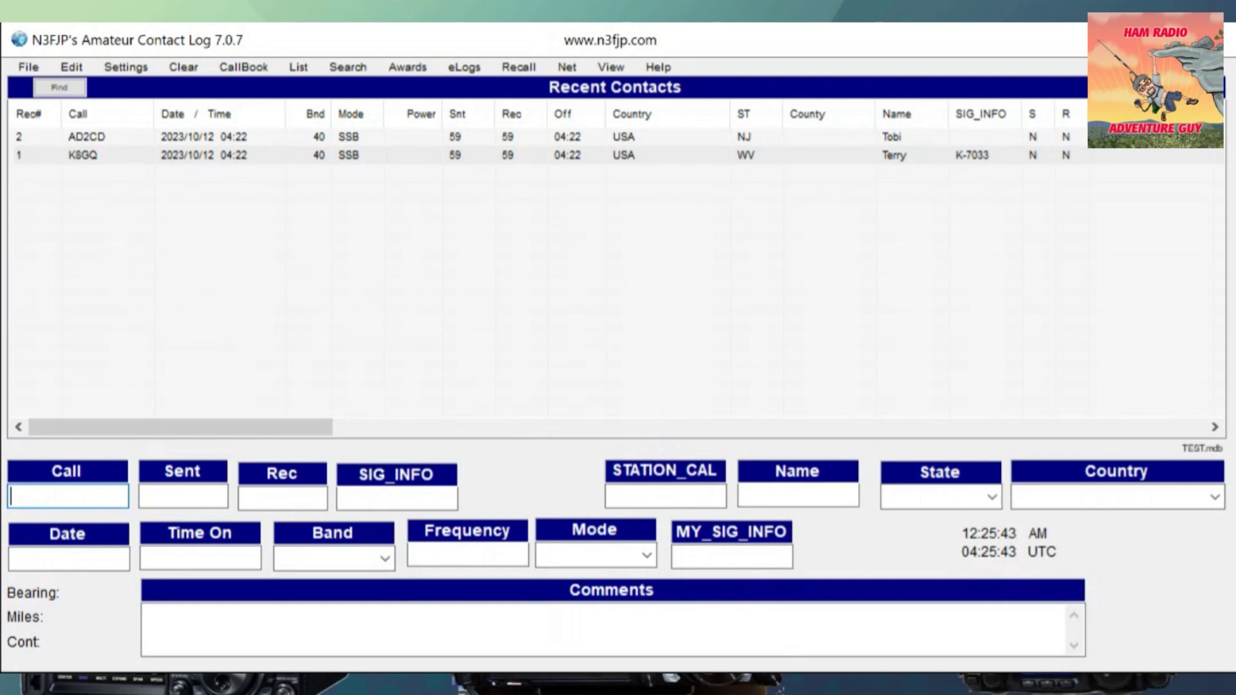
click(666, 496)
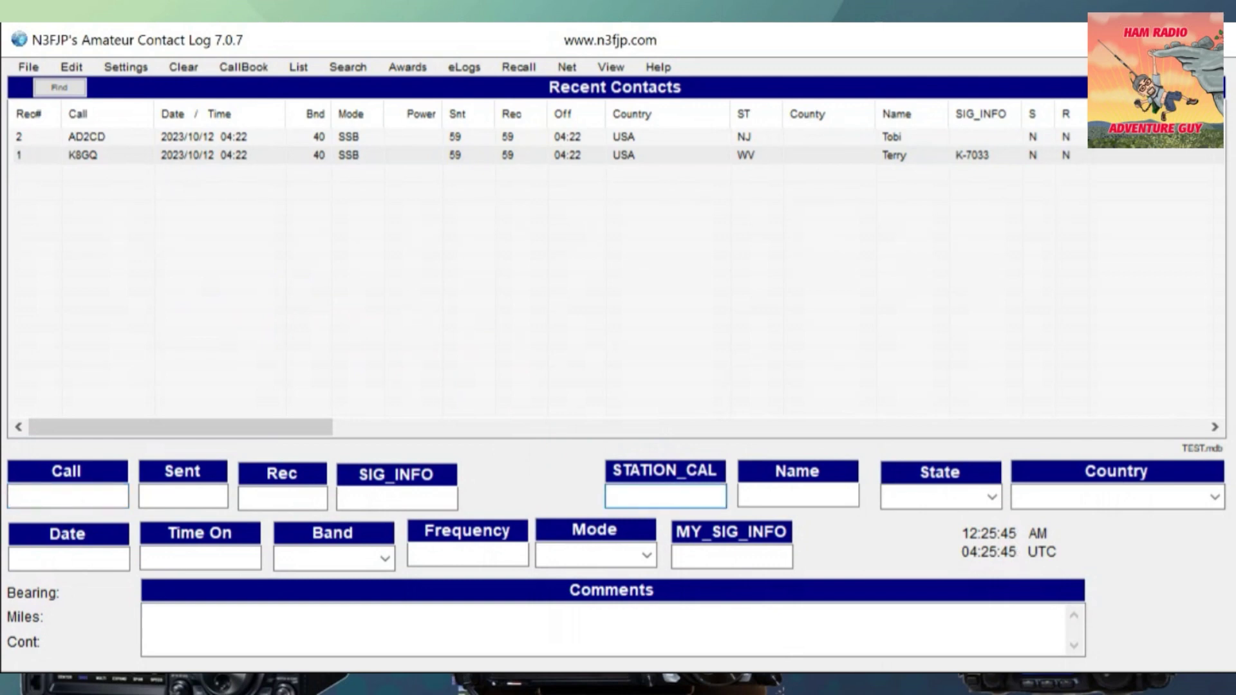
text(W8LOG)
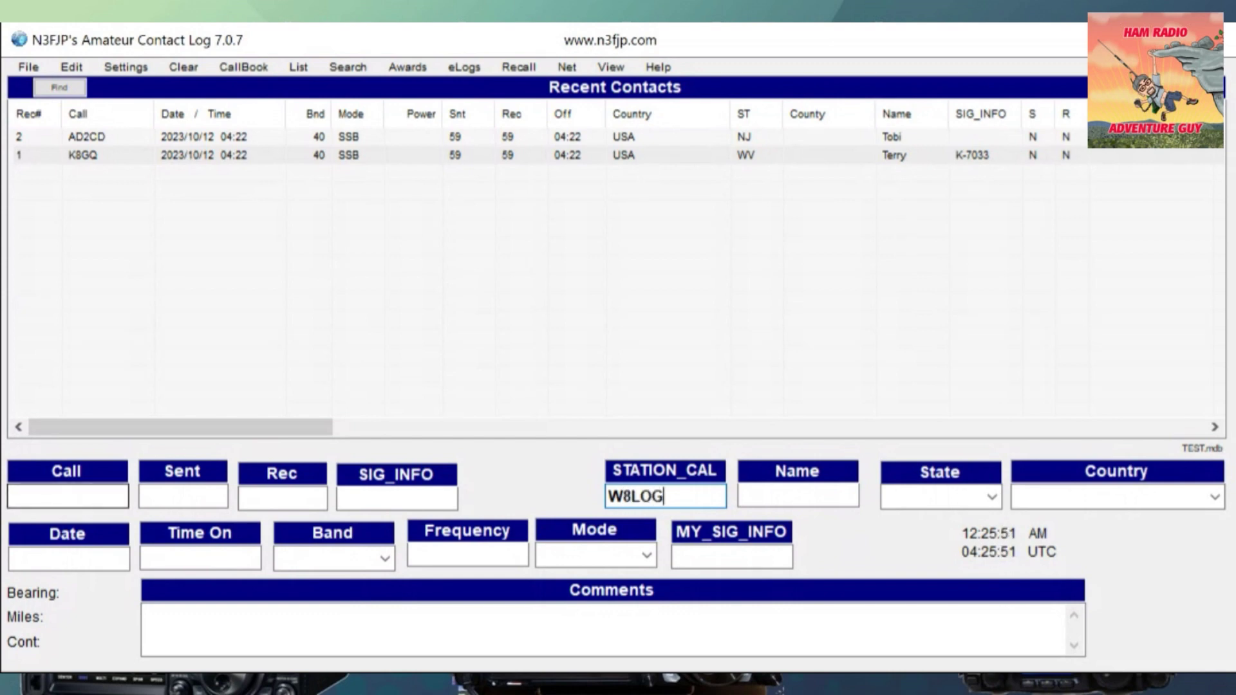
click(67, 496)
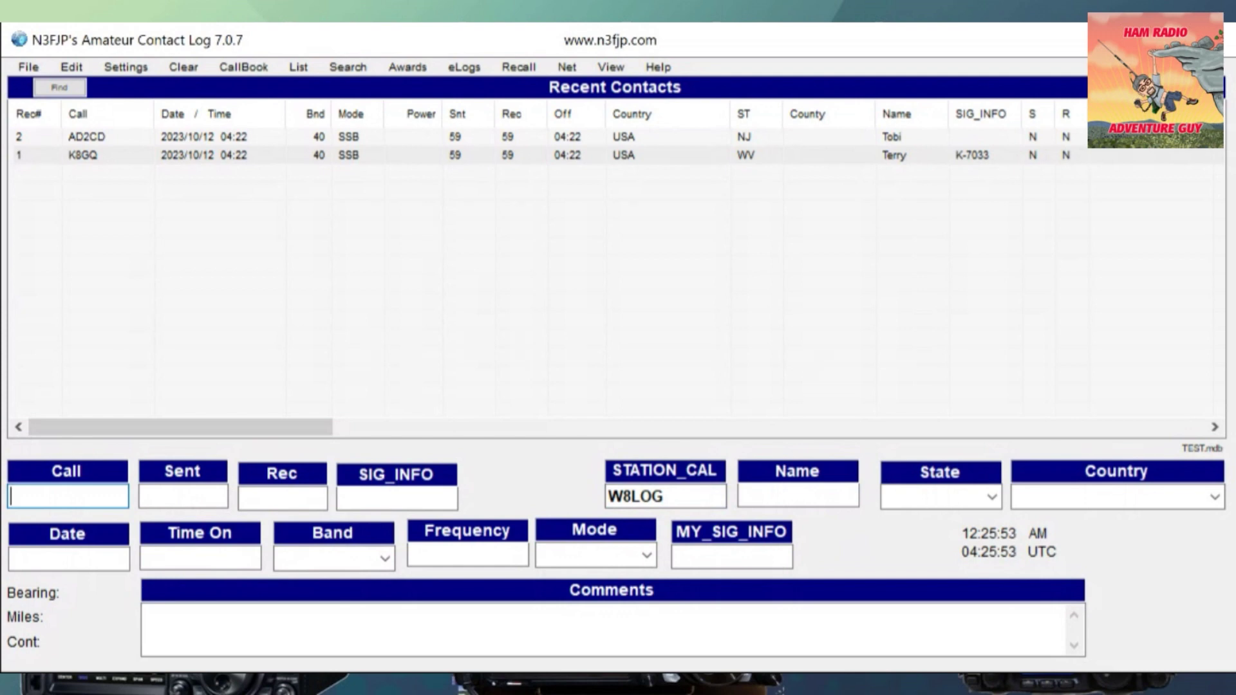
text(N3XLS)
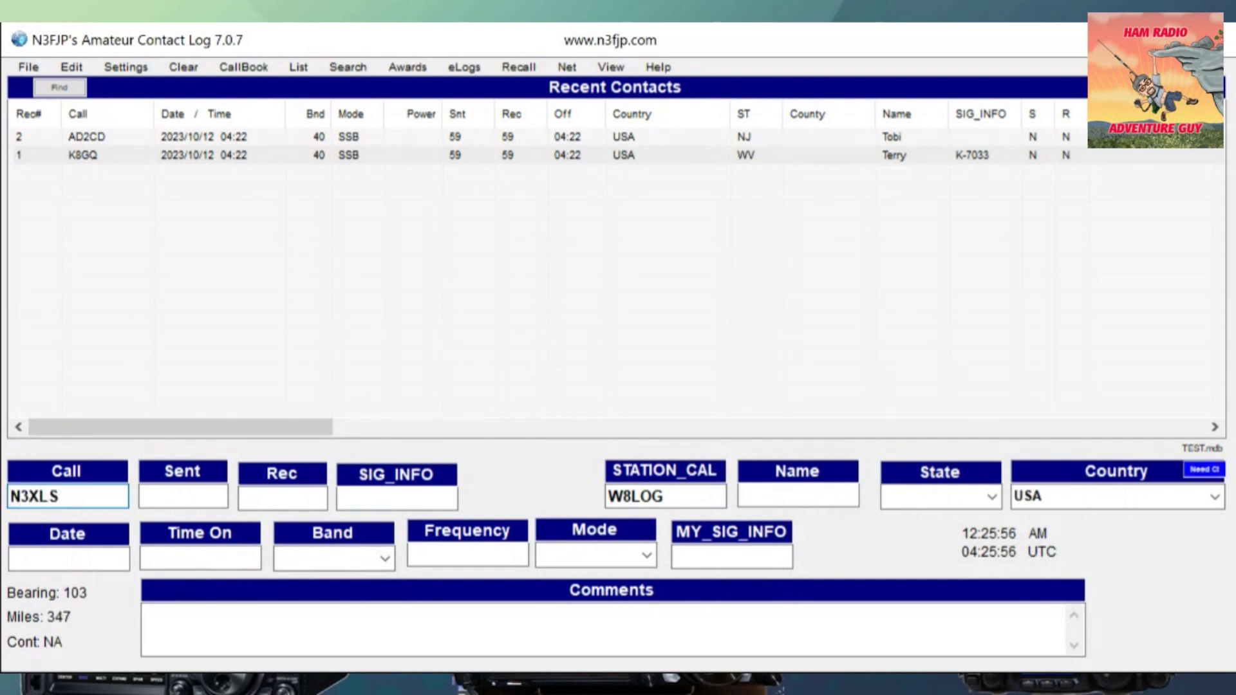
key(Tab)
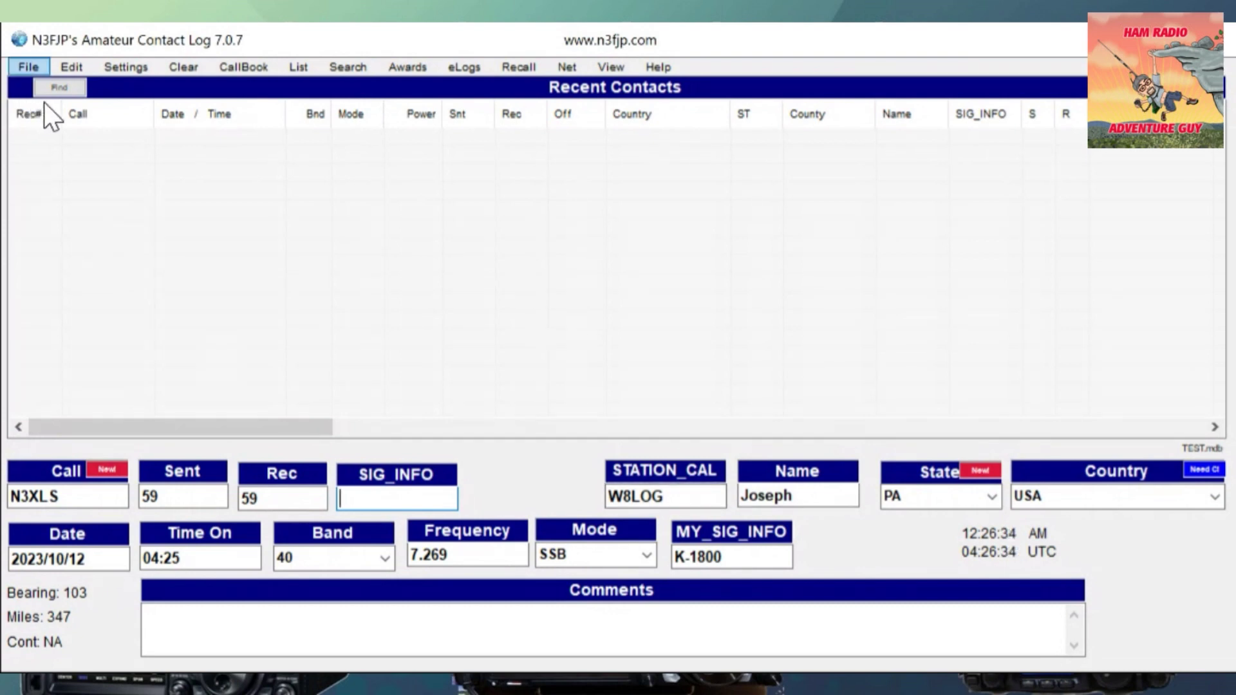
Replace SIG_INFO, STATION_CAL and MY_SIG_INFO in the entry form with SOTA_REF beside Rec and MY_SOTA_RE beside Mode.
click(126, 67)
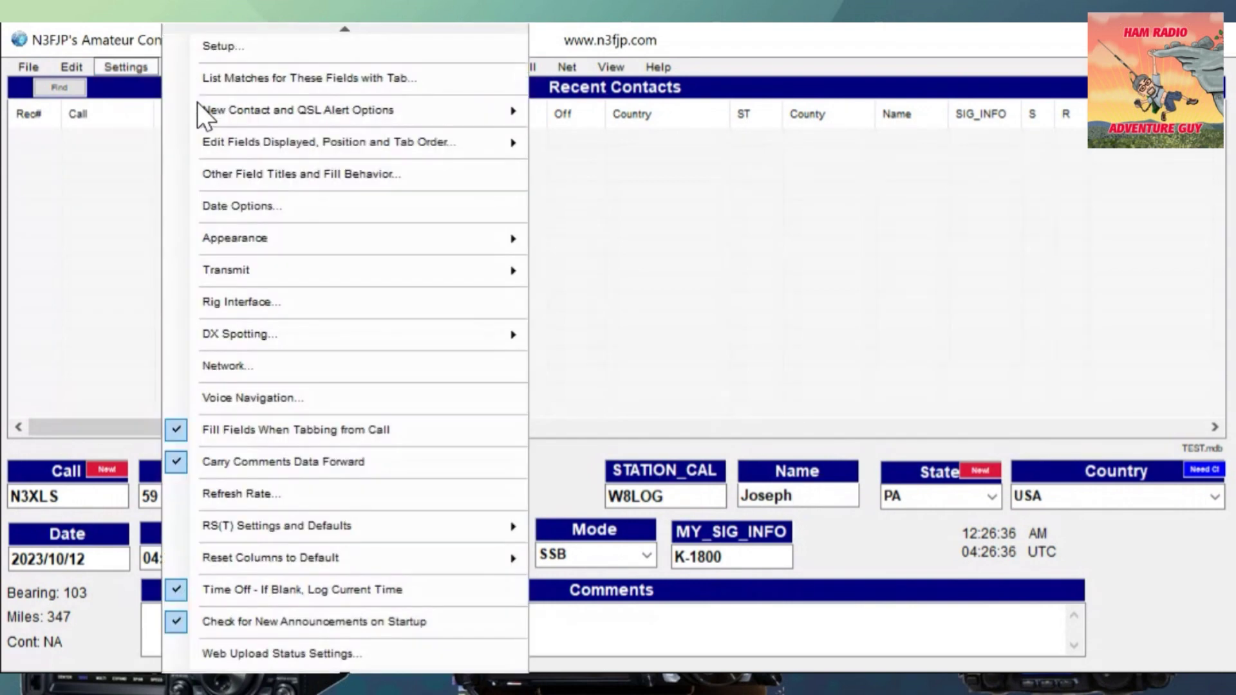
mouse_move(366, 142)
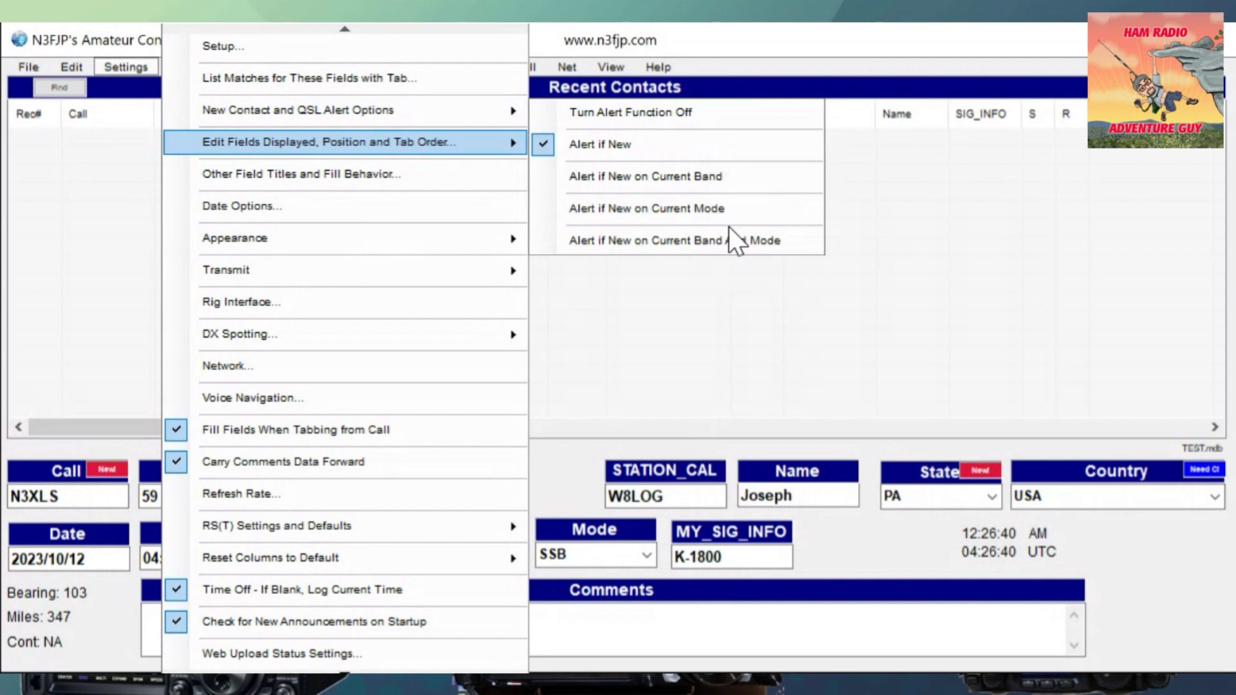
click(738, 229)
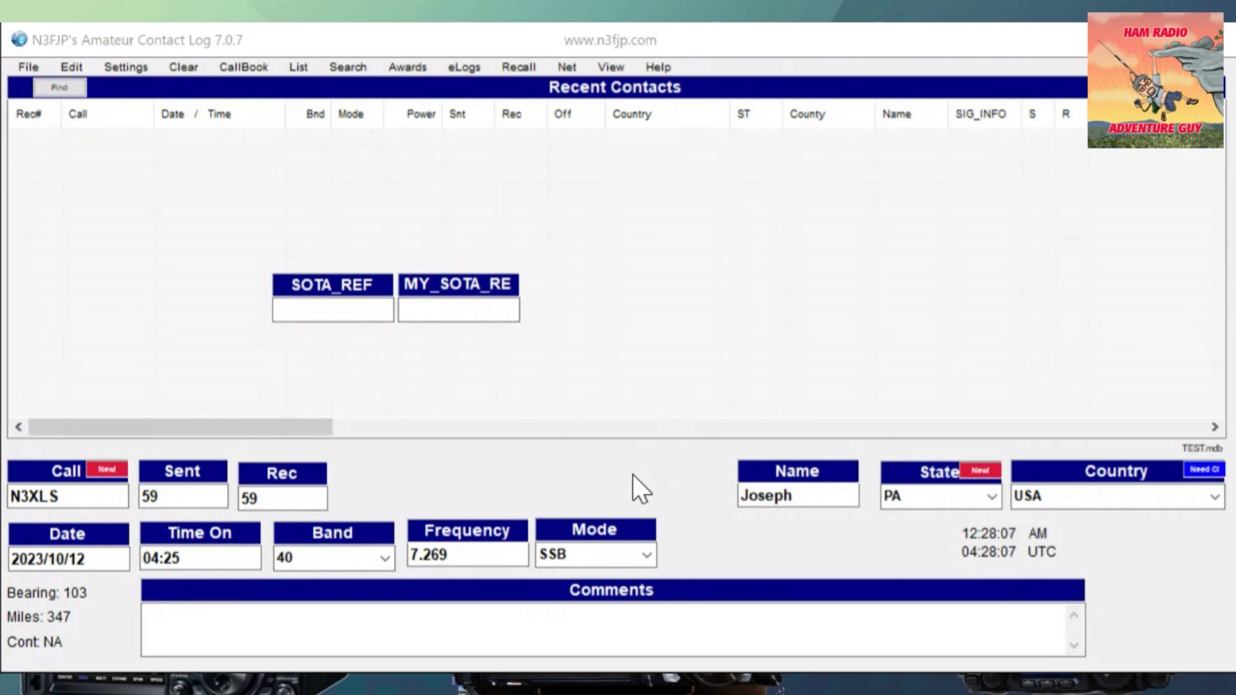
drag(332, 284, 400, 475)
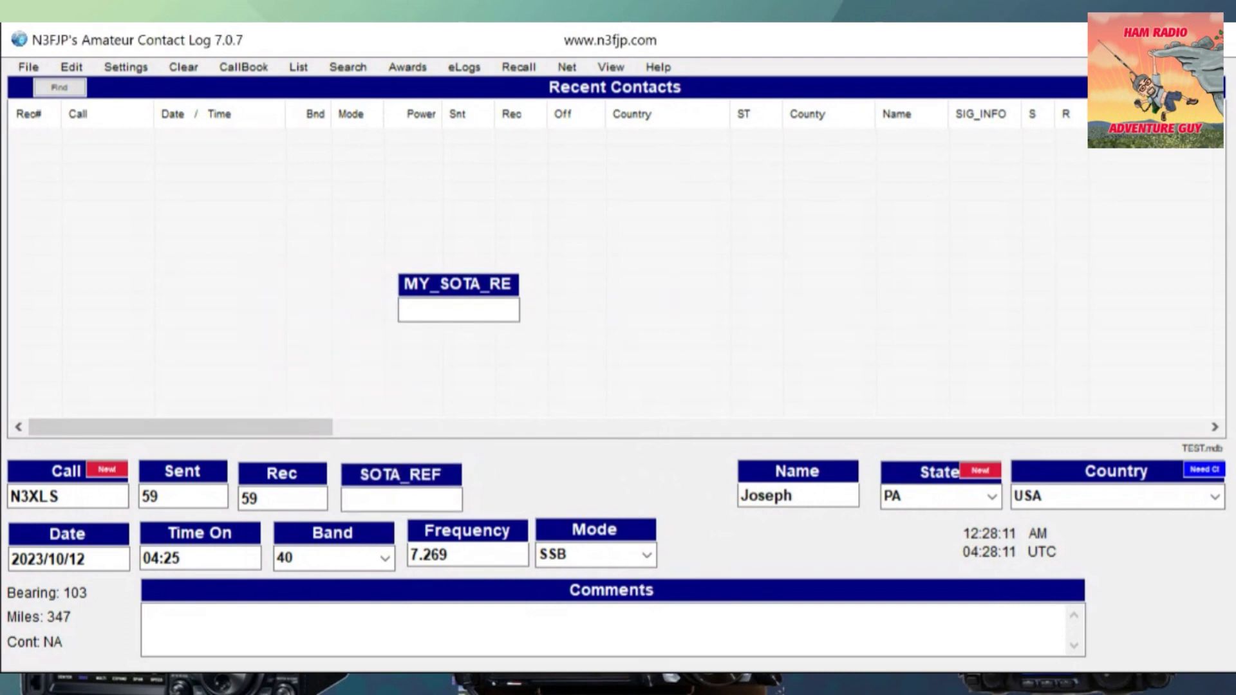
drag(800, 491, 1045, 682)
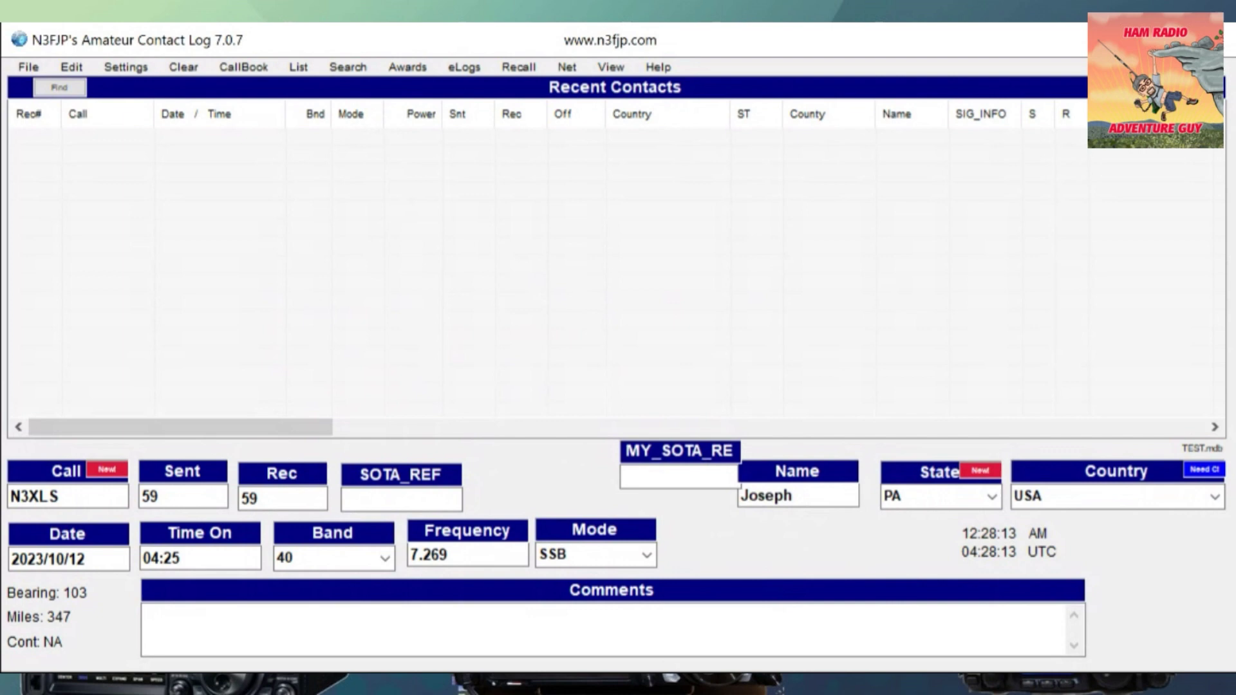
drag(680, 451, 725, 532)
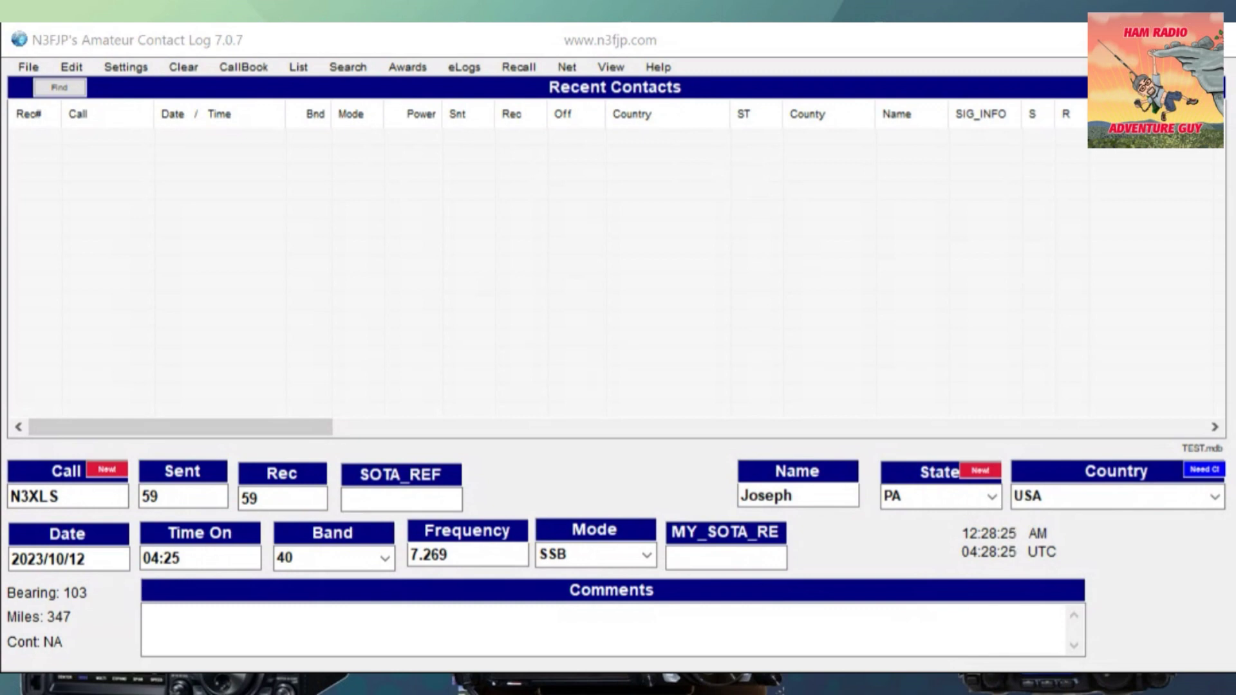
click(726, 558)
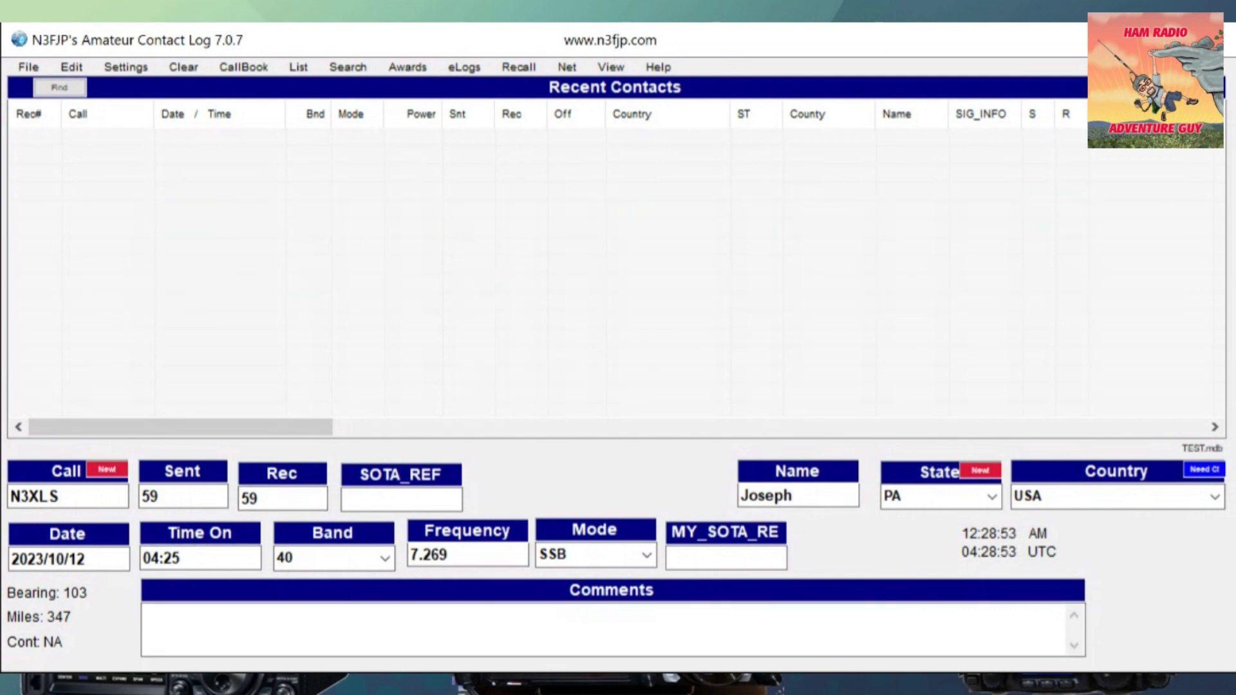
click(725, 557)
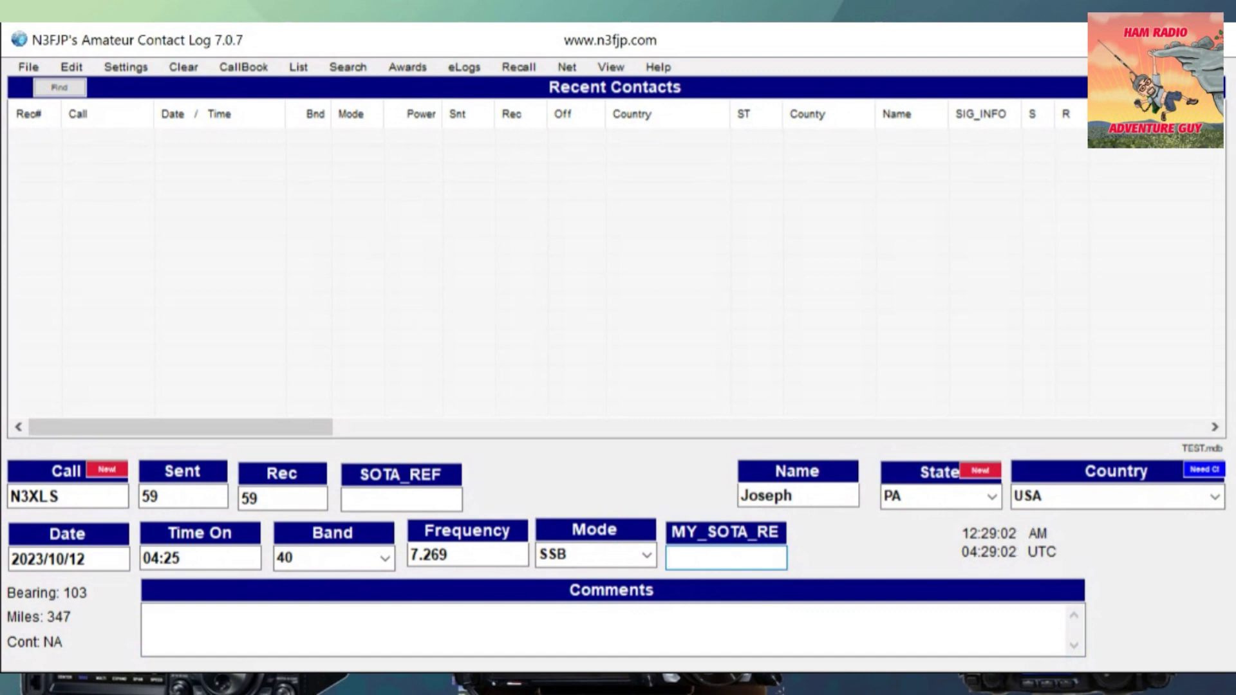
text(W8V/HM)
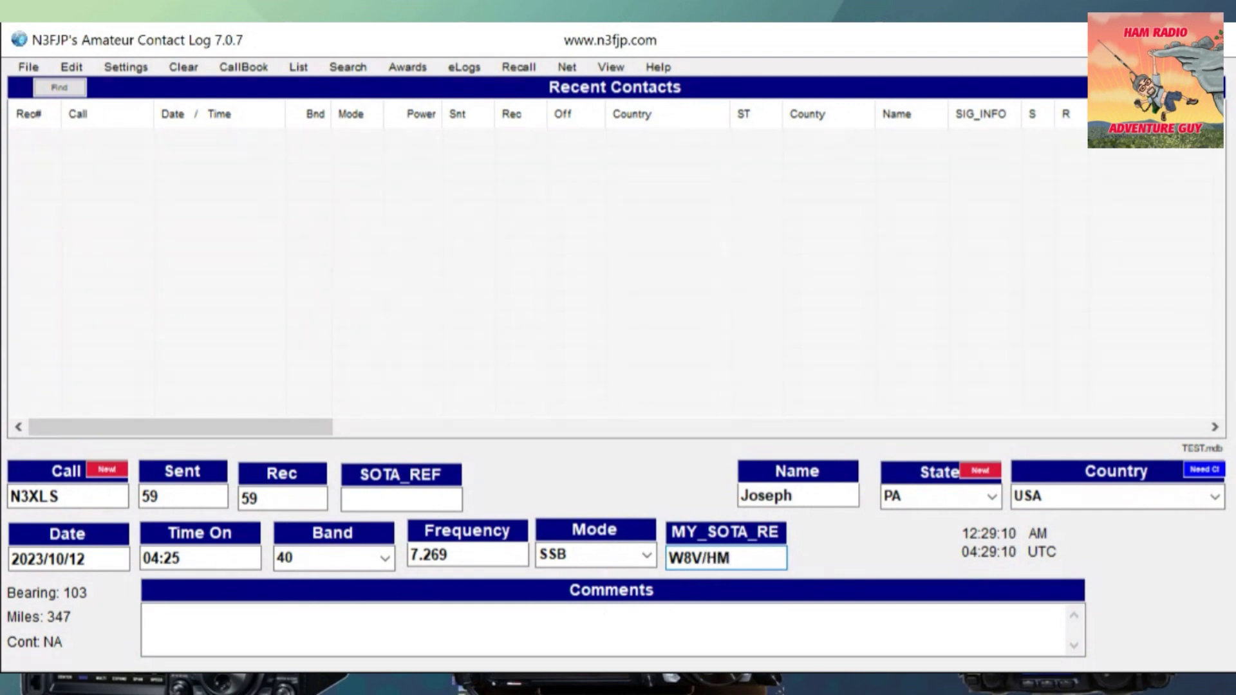
text(-012)
key(Return)
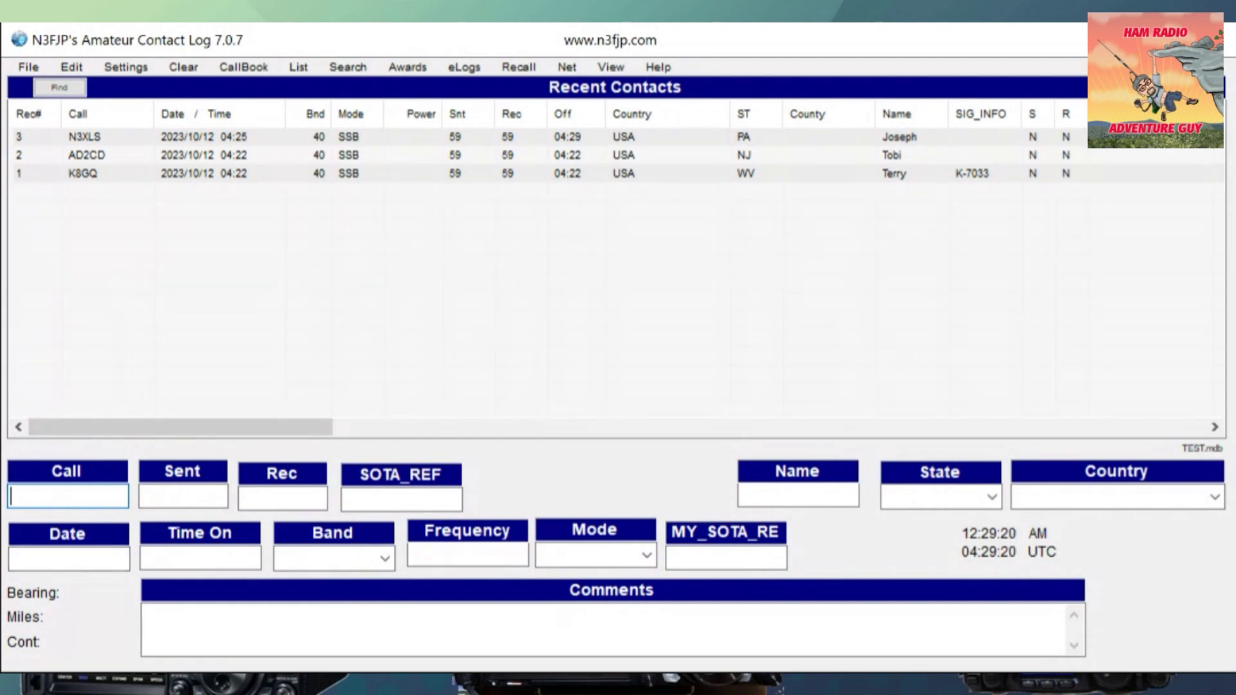
Log a contact with call sign WD4DAN, with its details filled in by lookup.
text(WD)
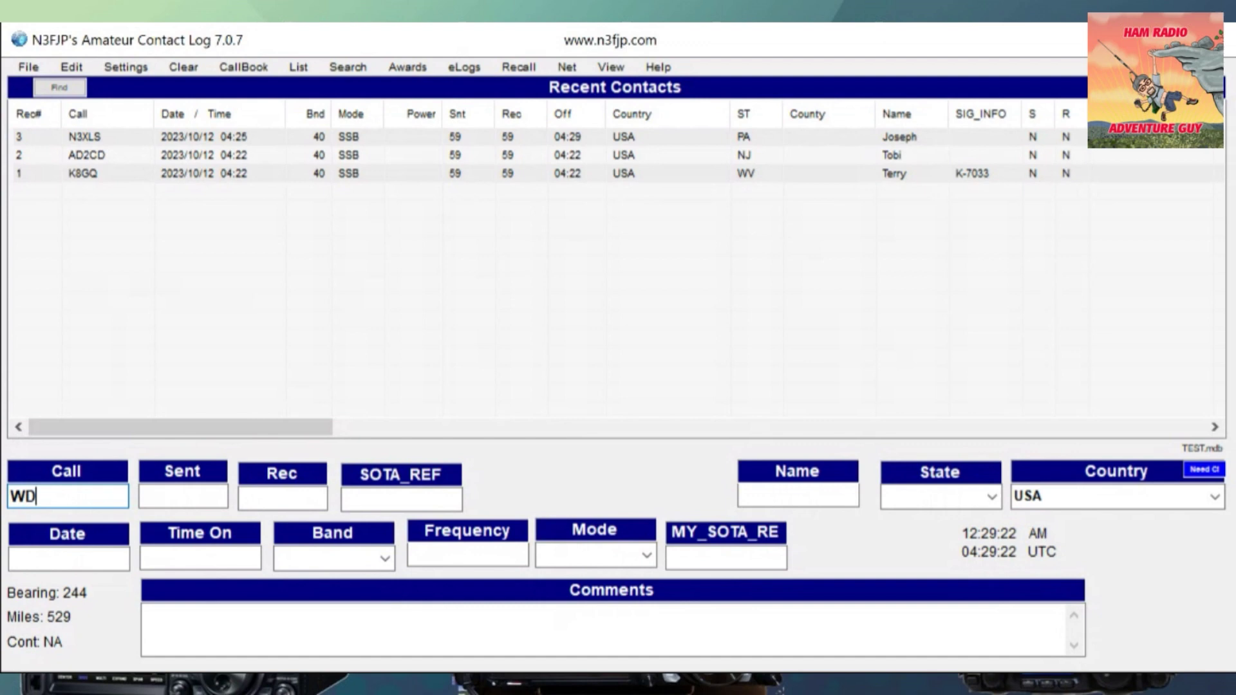
text(4DAN)
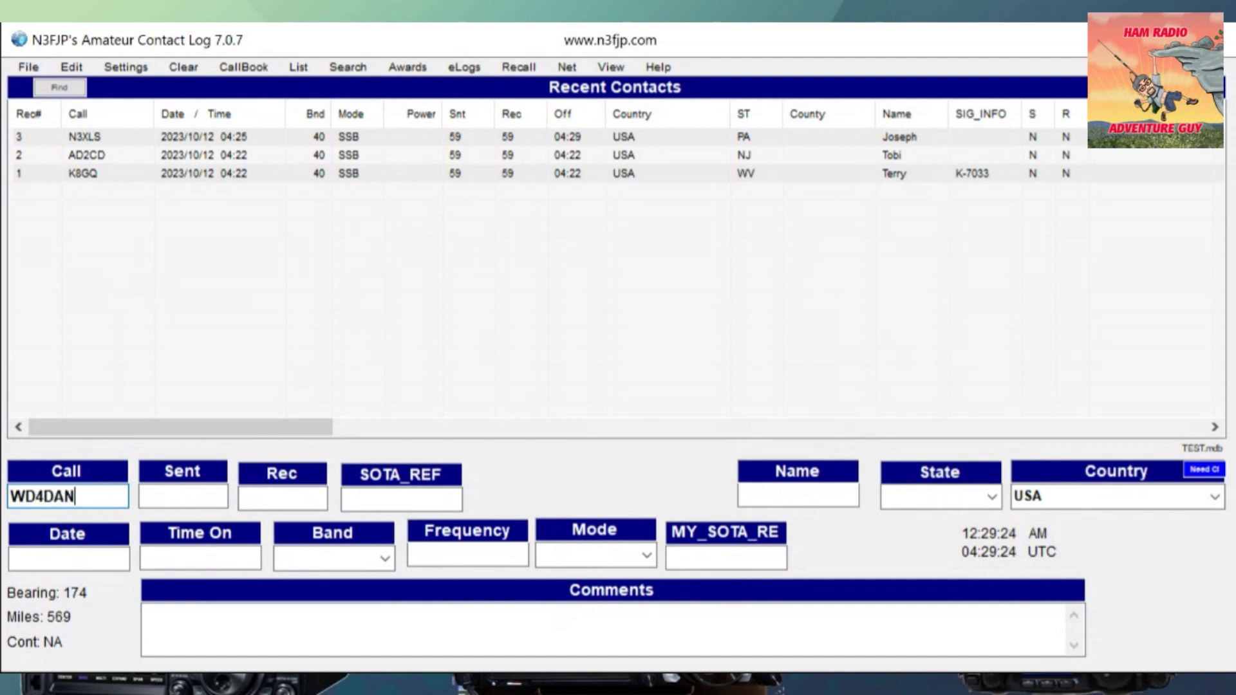
key(Tab)
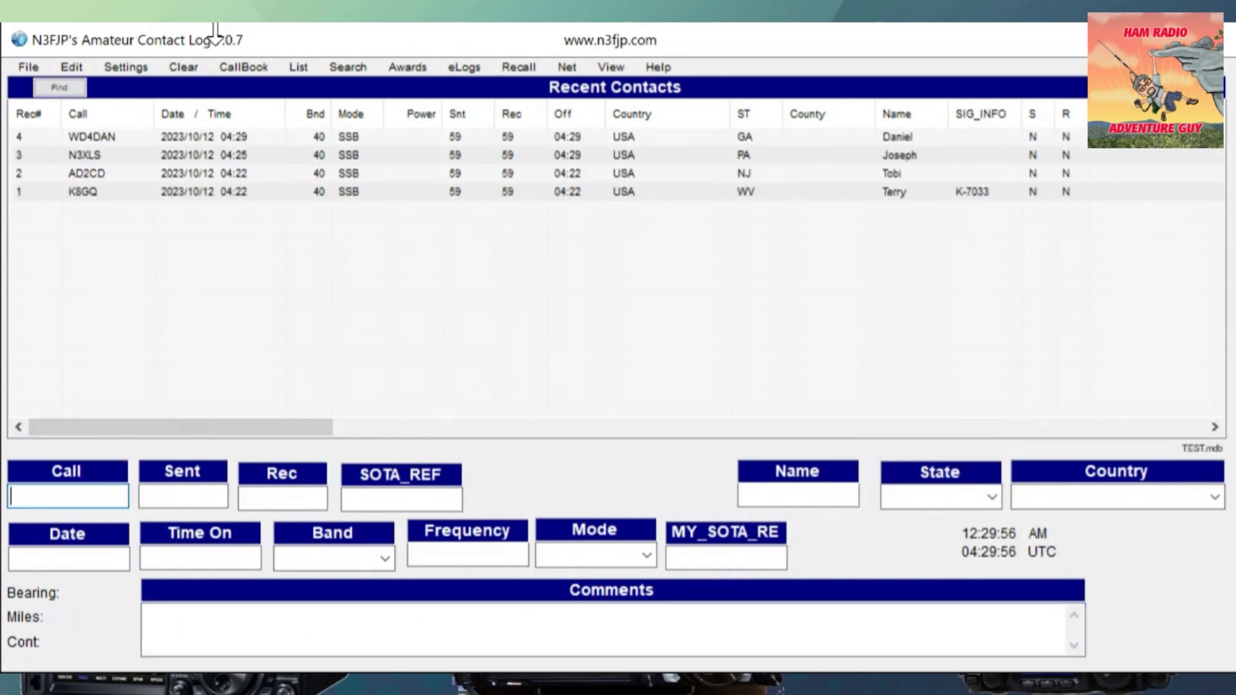
Load a saved entry field configuration from the .efl files in the ACLog folder.
key(alt+s)
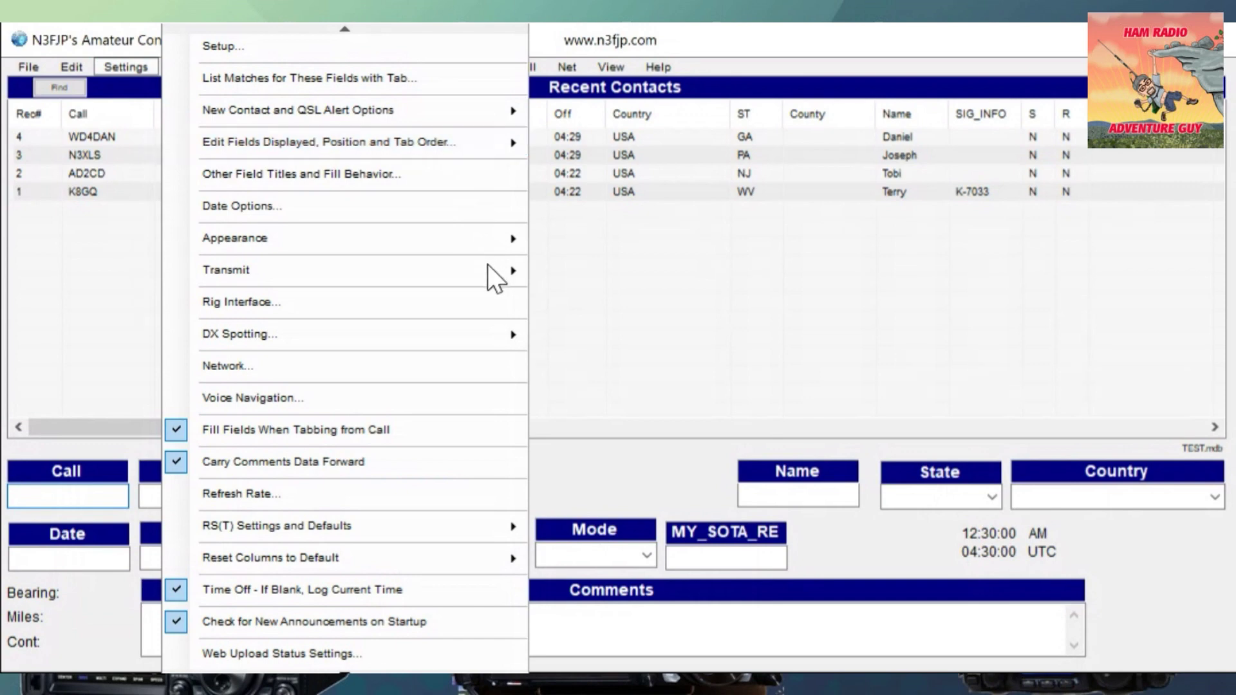
key(Up)
key(Up)
key(Right)
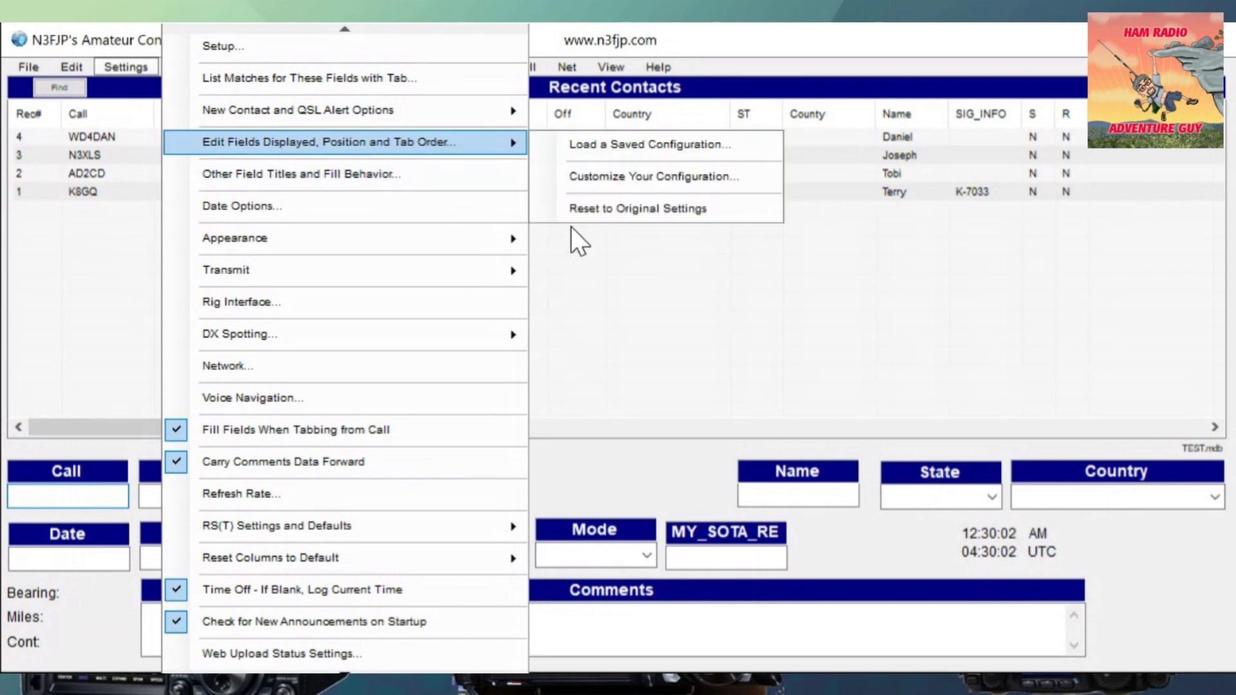
key(Down)
key(Return)
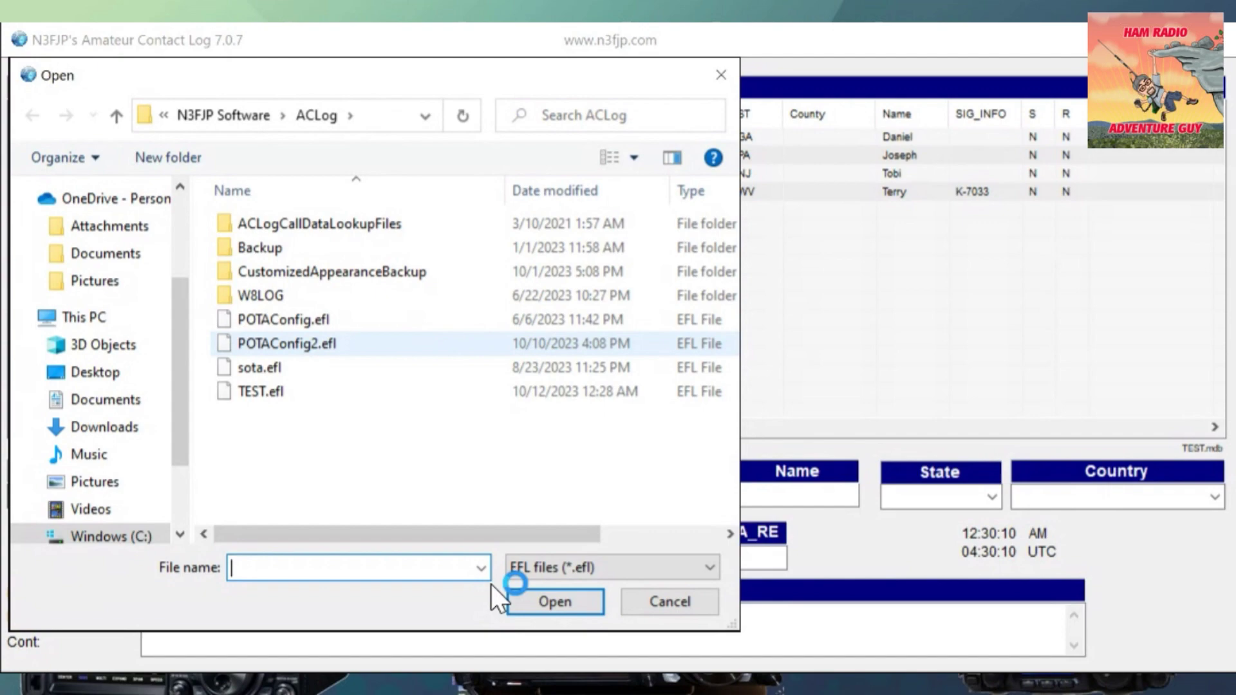
click(512, 584)
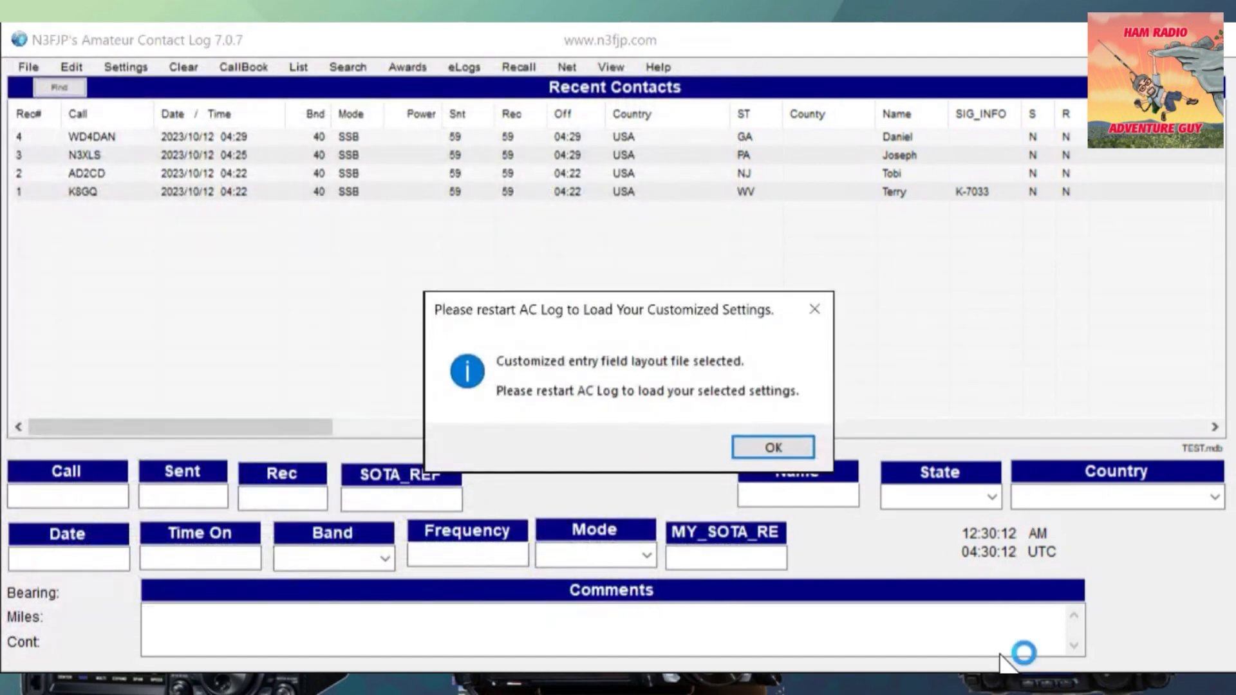